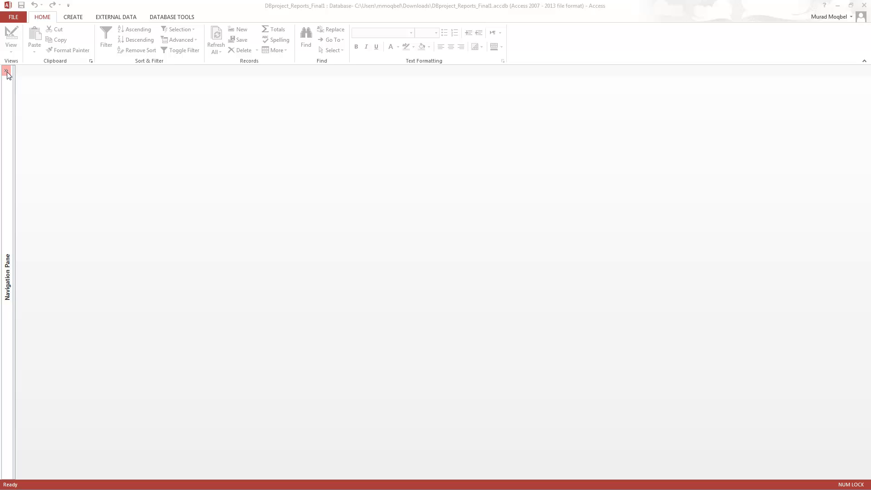
click(6, 71)
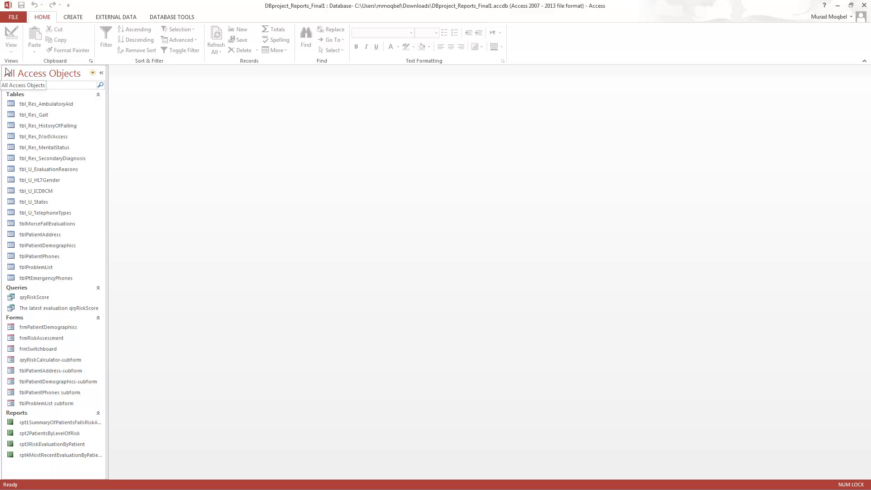
click(100, 73)
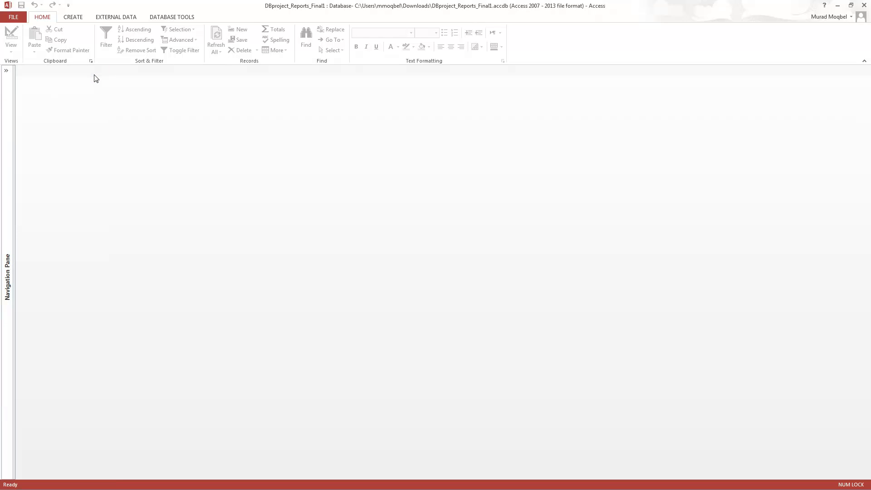
Step: Create a blank form and add two text boxes and a command button below them, without using the button wizard
click(76, 18)
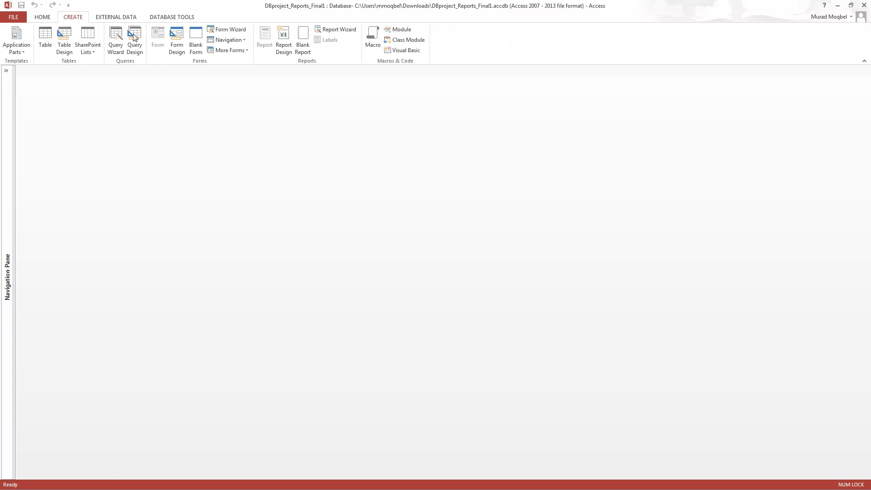
click(197, 37)
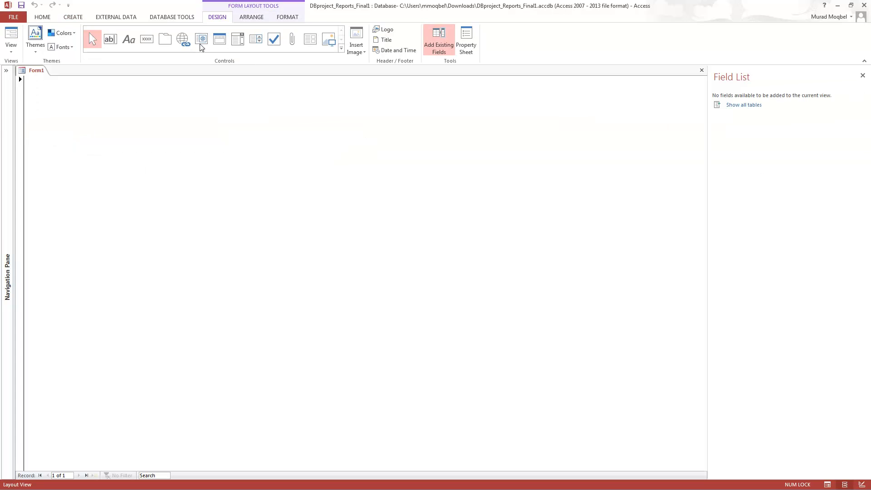
click(109, 40)
click(62, 104)
click(108, 40)
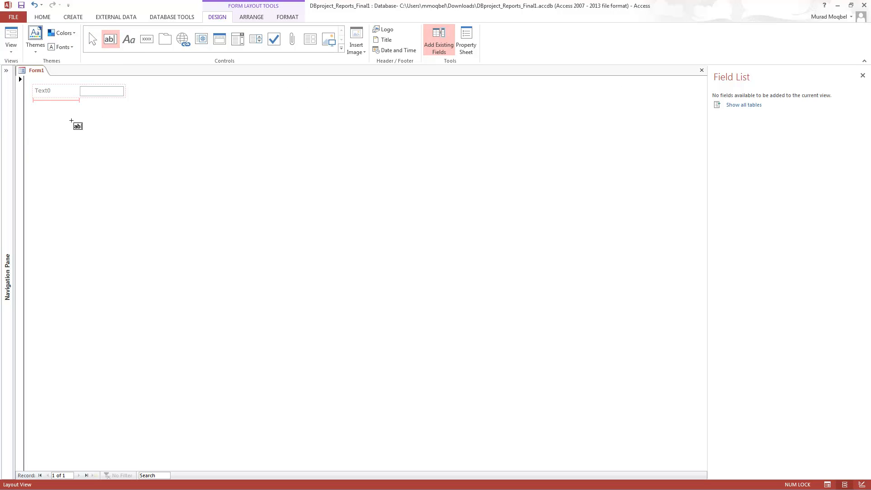
click(61, 117)
click(147, 39)
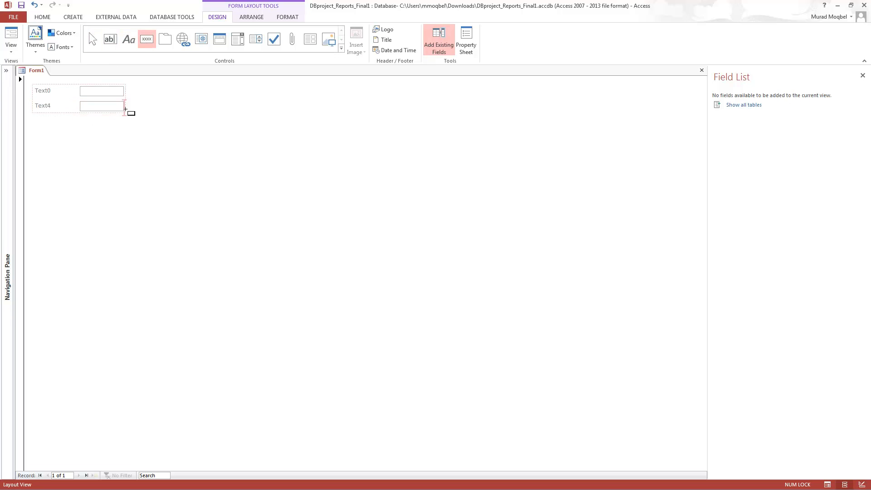
click(63, 138)
click(404, 246)
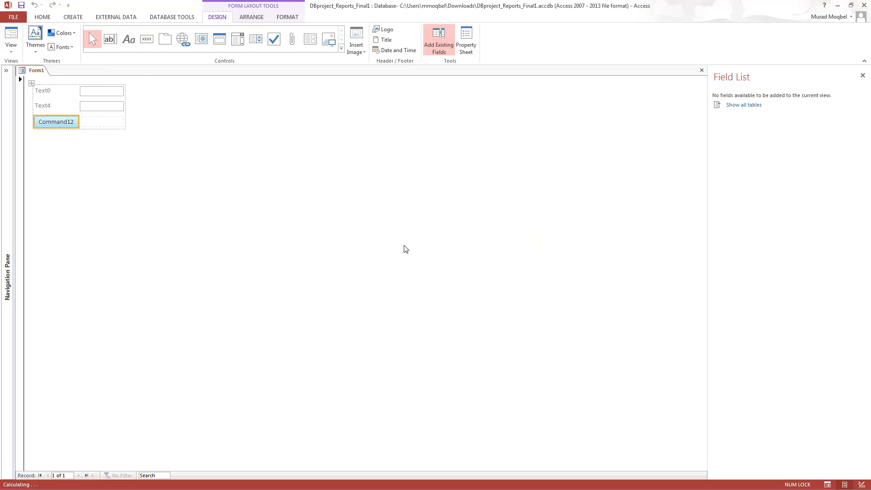
Step: In Design View, enlarge the form's detail area to about 4.8 by 2.1 inches and move all controls towards its centre
right_click(37, 71)
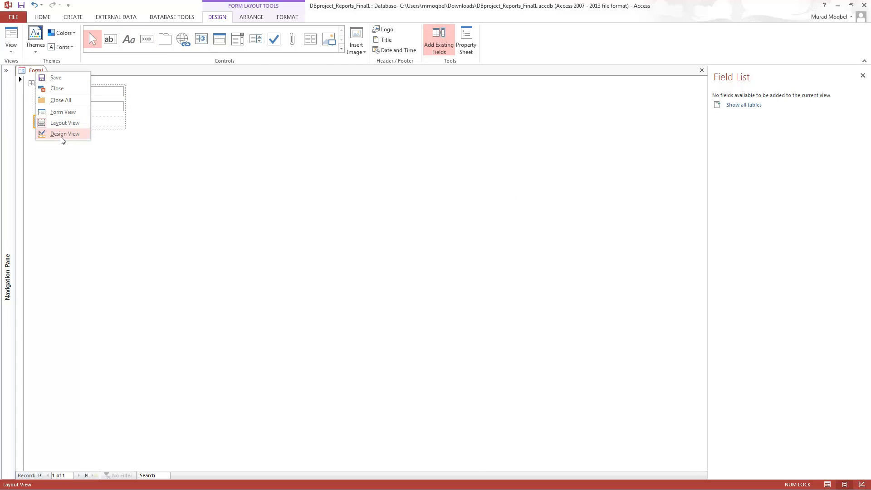
click(62, 134)
drag(143, 159, 234, 186)
drag(35, 101, 135, 168)
drag(85, 122, 141, 134)
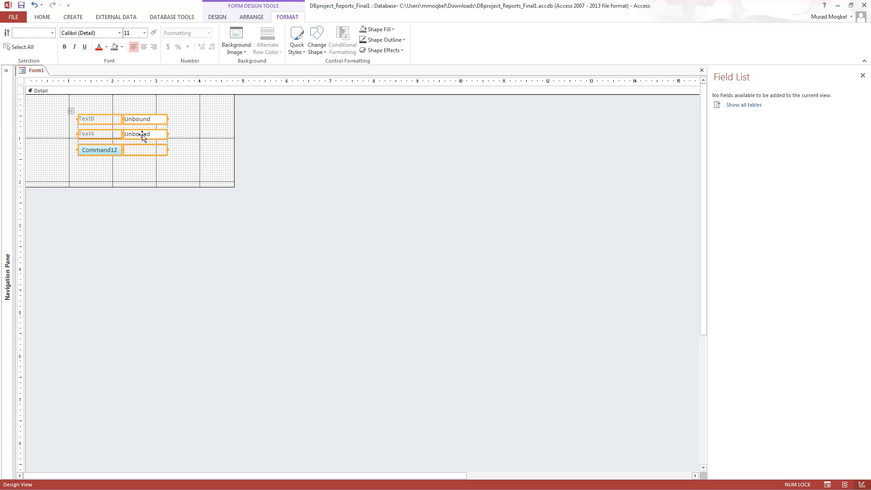
Step: Remove the layout grouping from the controls and move the command button so it sits centrally below the text boxes
right_click(123, 133)
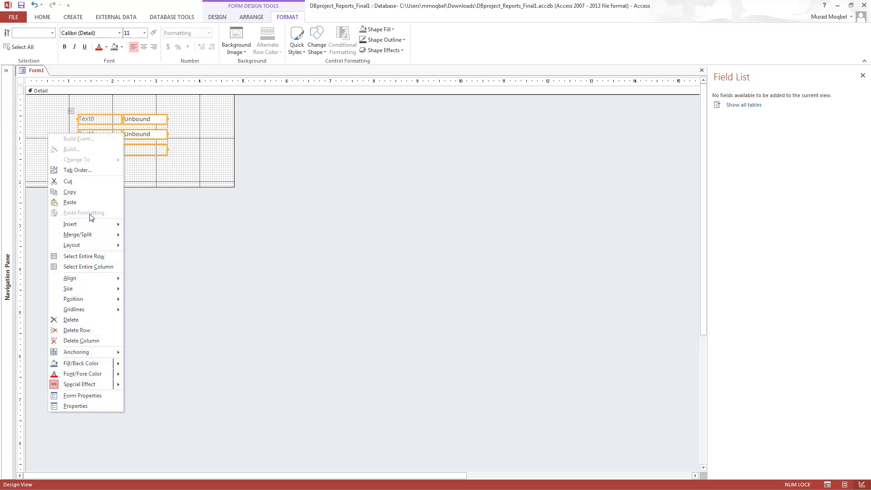
mouse_move(81, 245)
click(150, 267)
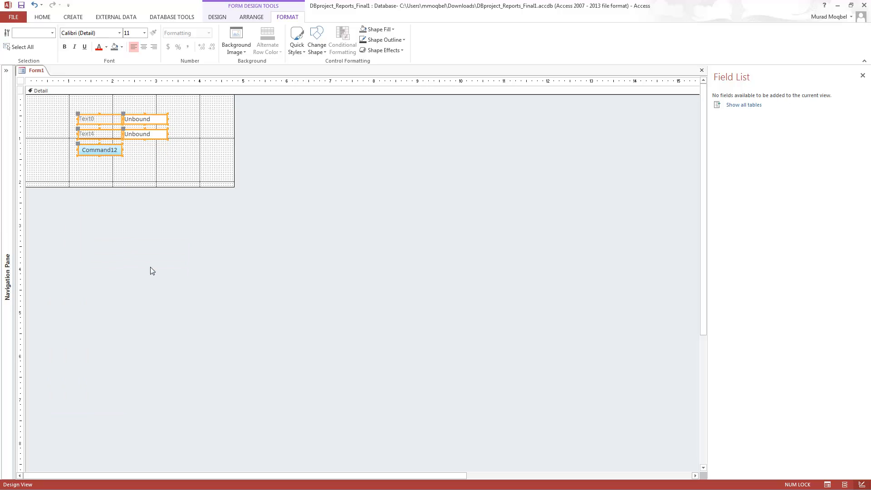
click(156, 165)
click(91, 148)
drag(90, 145, 113, 153)
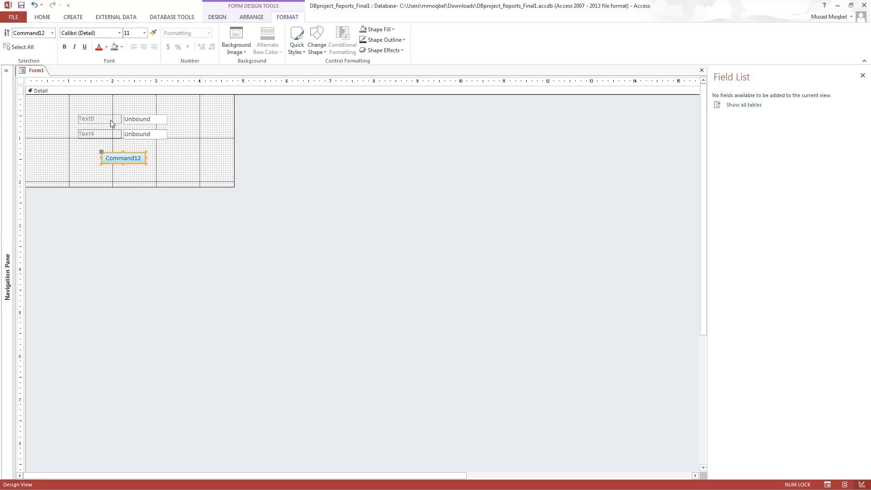
Step: Show the form's properties and set both Pop Up and Modal to Yes
click(403, 131)
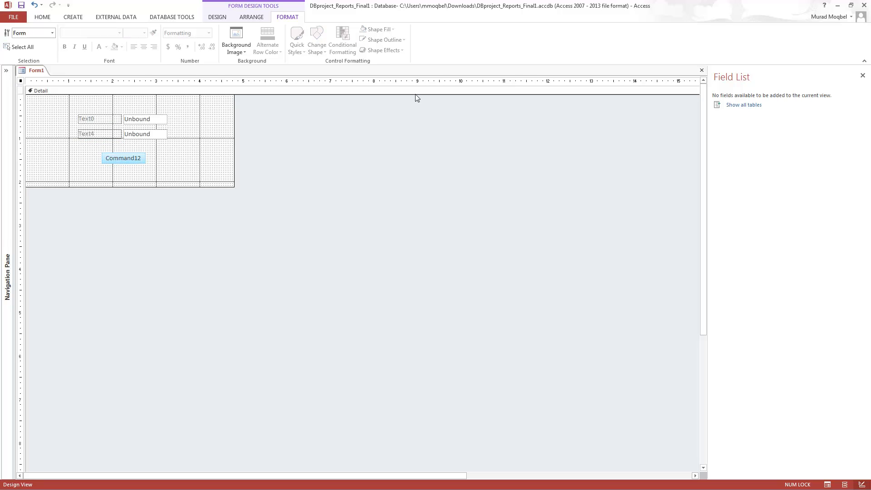
click(217, 16)
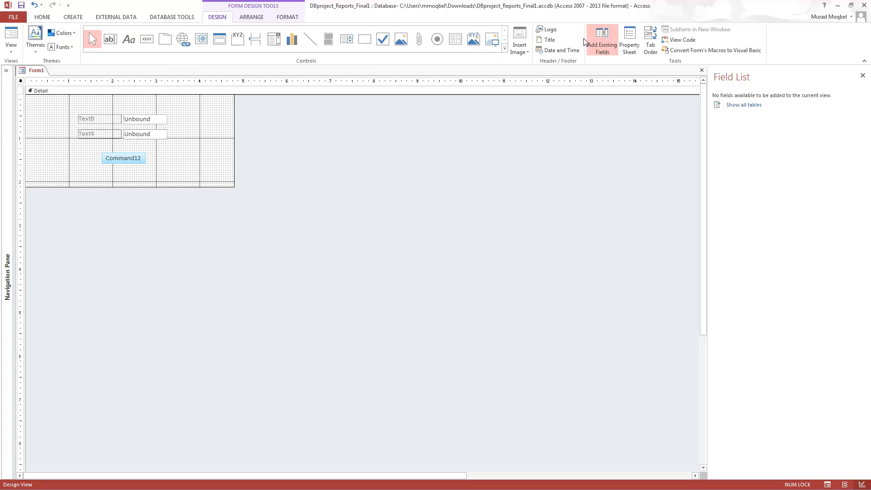
click(629, 42)
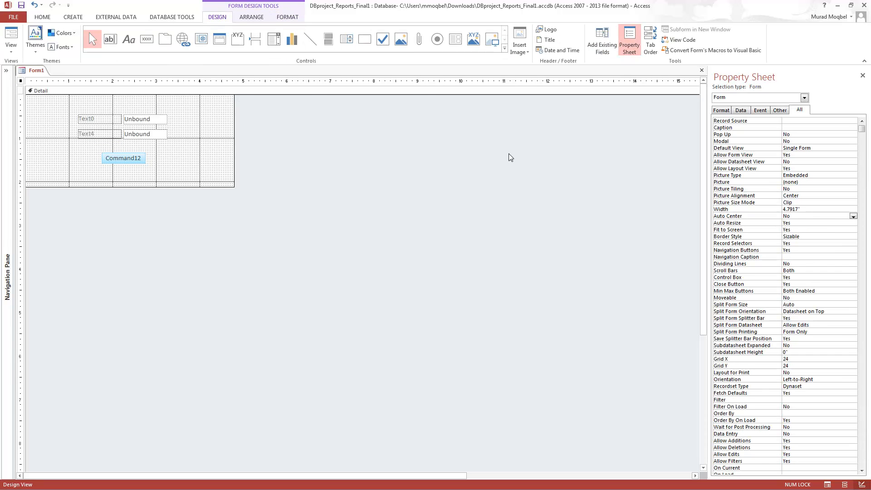
click(808, 134)
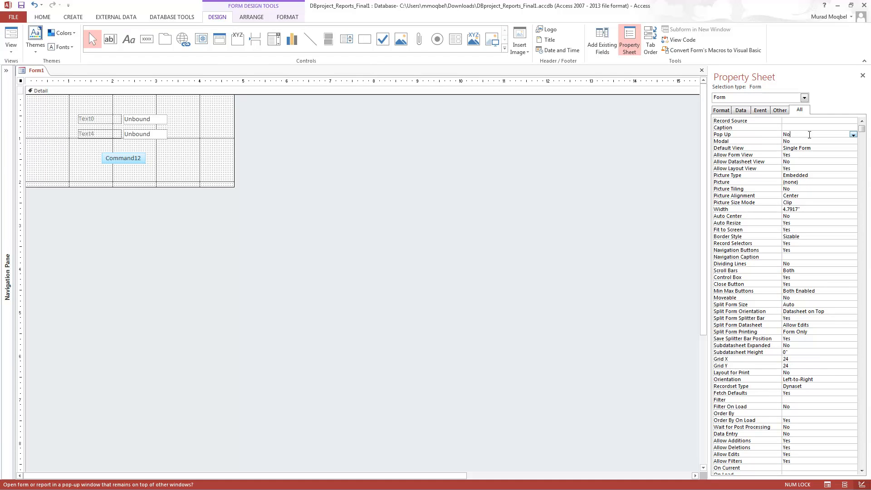
click(853, 134)
click(834, 140)
click(841, 142)
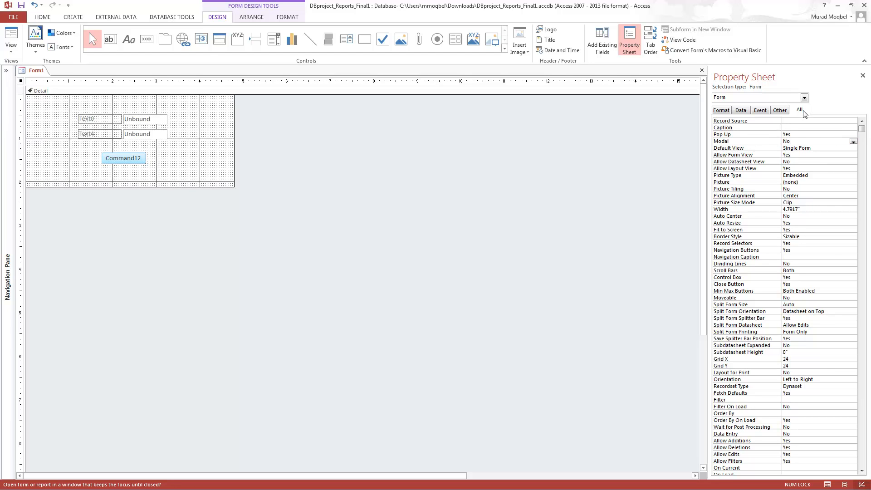
click(852, 141)
click(831, 148)
Step: Set the form's Border Style to Dialog and its Record Selectors to No
click(812, 238)
click(853, 236)
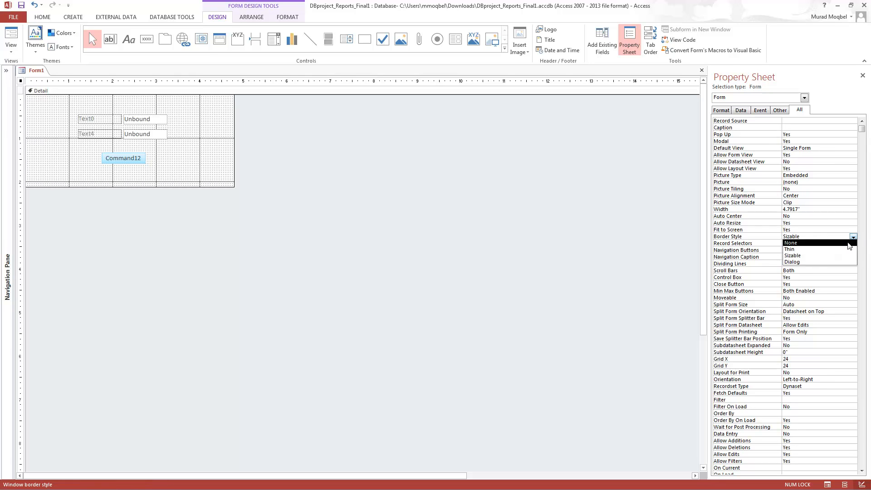
click(828, 262)
click(805, 246)
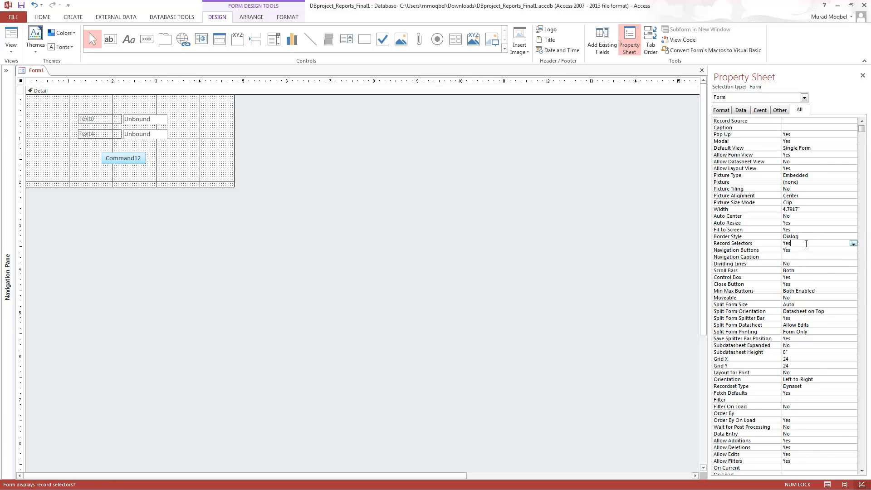
click(853, 244)
click(839, 257)
Step: Set the form's Navigation Buttons to No and its Scroll Bars to Neither
click(838, 252)
click(853, 251)
click(820, 265)
click(818, 269)
click(853, 271)
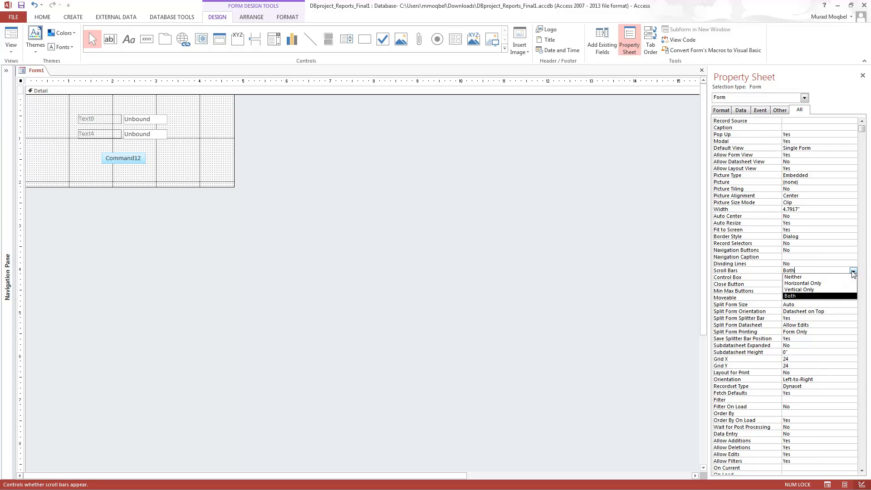
click(816, 278)
Step: Set the form's Control Box and Close Button properties to No
click(808, 278)
click(852, 277)
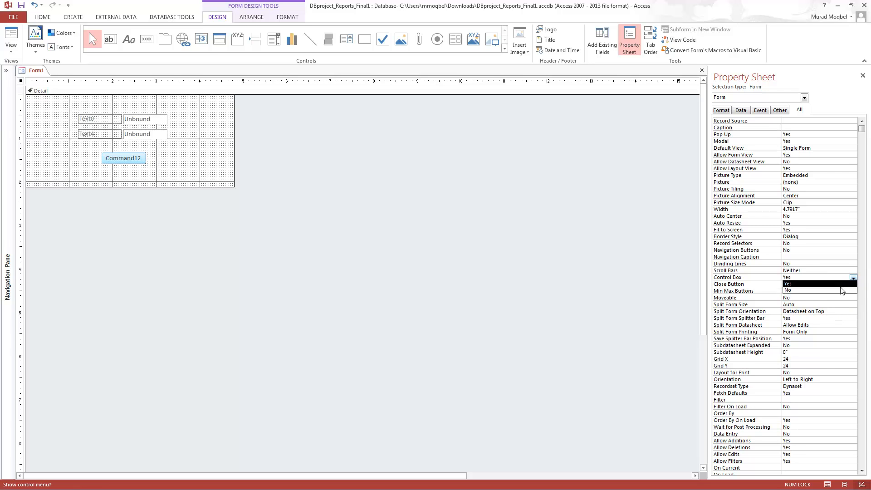
click(835, 290)
click(829, 284)
click(852, 284)
click(815, 297)
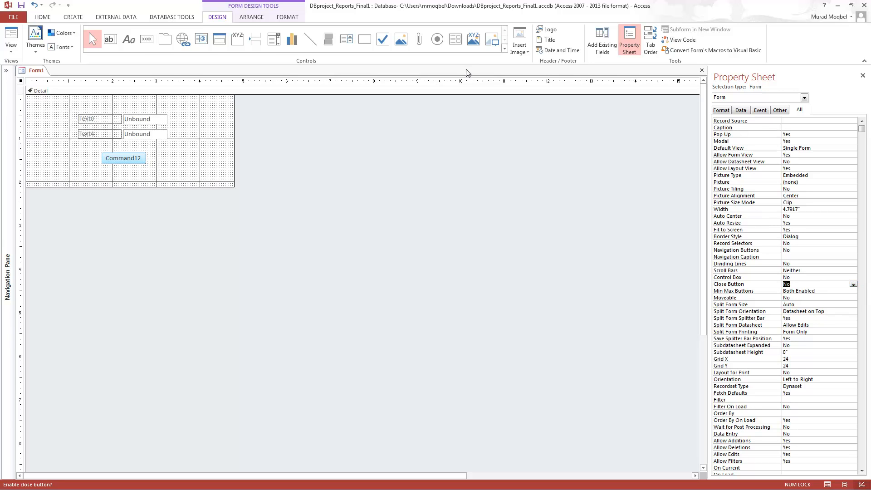
Step: Preview the form in Form View and, back in Design View, set the form's caption to "Log In"
click(11, 35)
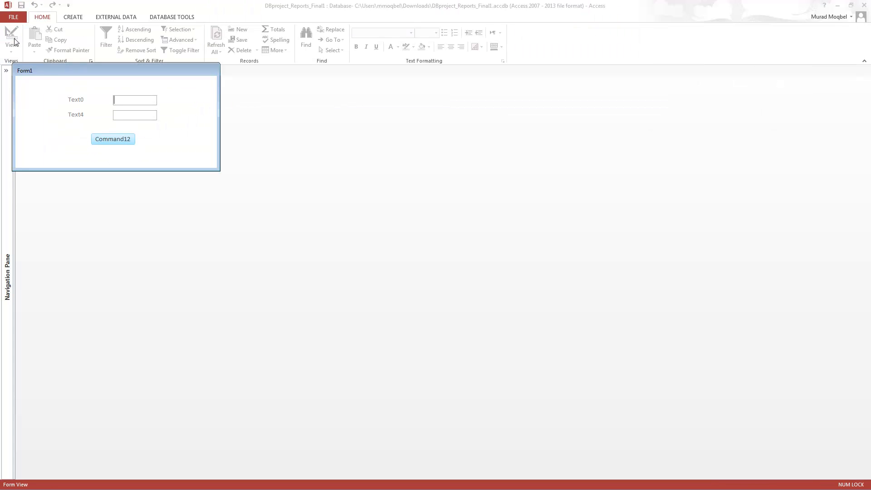
right_click(46, 71)
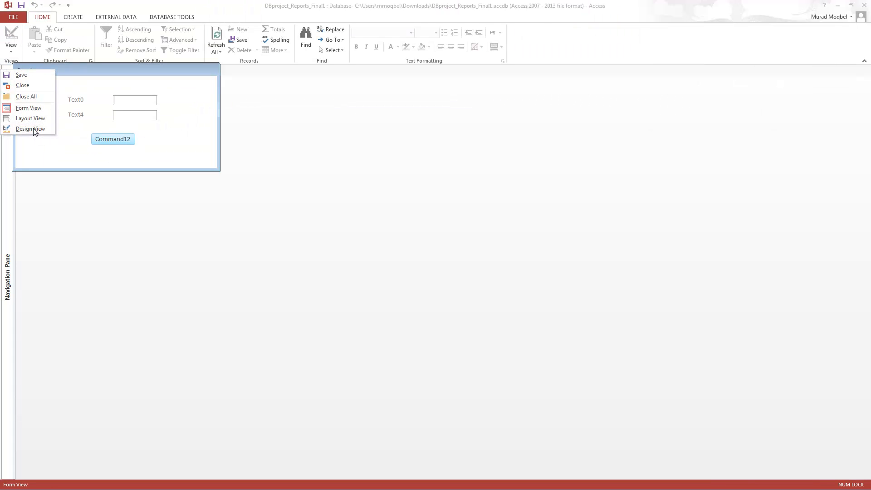
click(33, 129)
click(801, 128)
text(Log In)
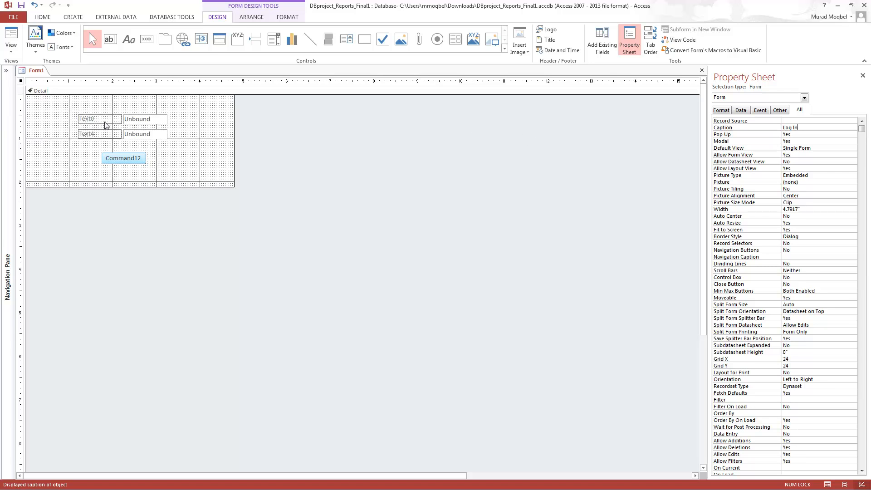
Step: Change the upper text box's label to "User Name" and the lower one's label to "Password"
click(104, 120)
click(97, 119)
drag(97, 119, 67, 117)
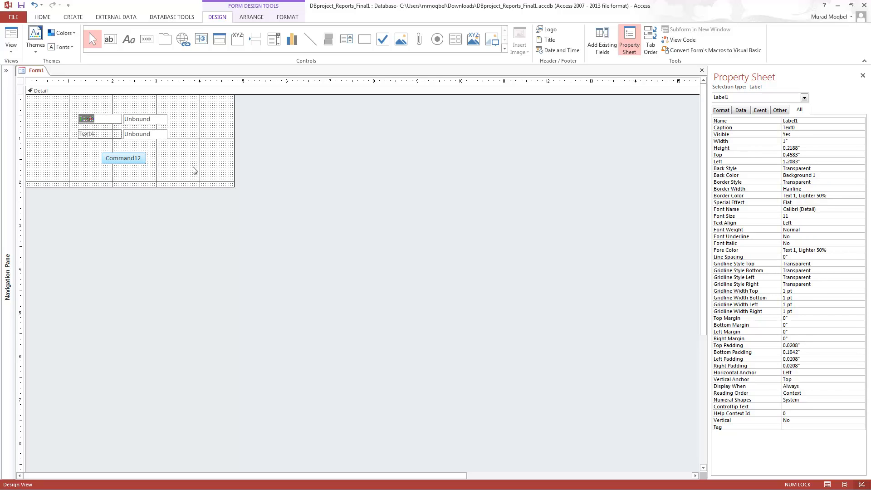
text(User Name)
click(97, 135)
click(97, 134)
drag(96, 135, 30, 140)
text(Password)
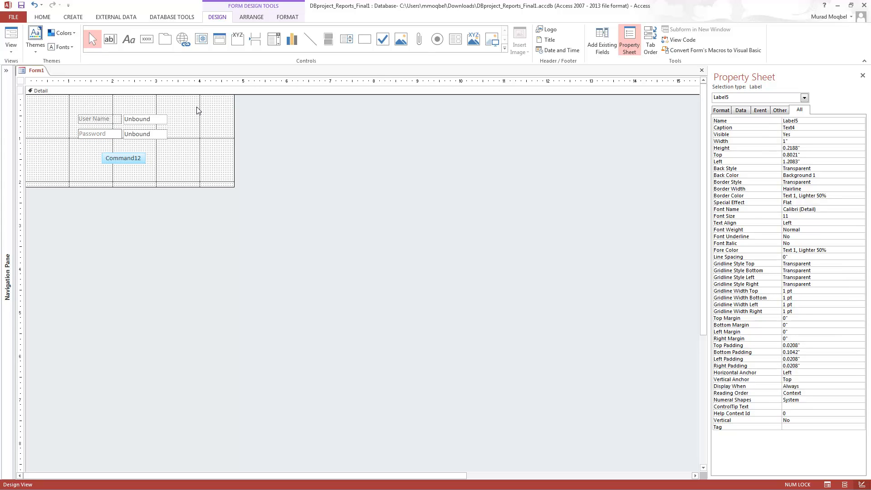
Step: Name the text box beside User Name txtUserName and the one beside Password txtPassword
click(150, 120)
double_click(789, 121)
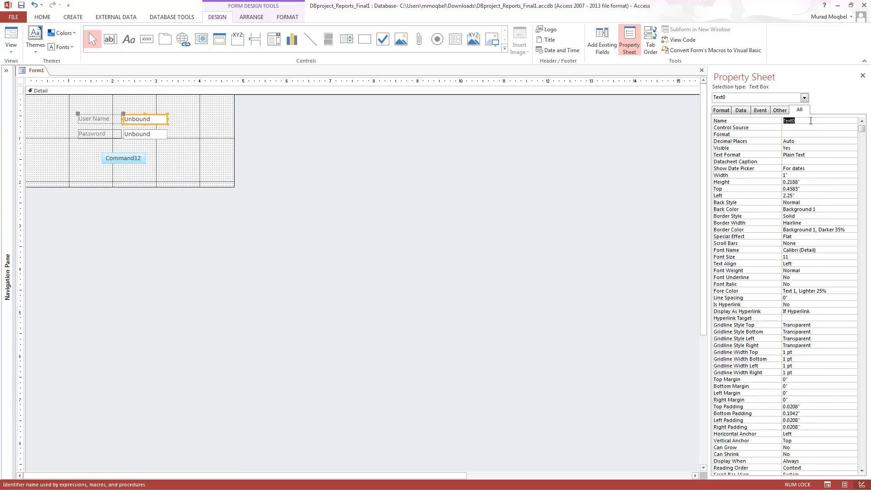
text(txtUserName)
click(136, 135)
click(713, 122)
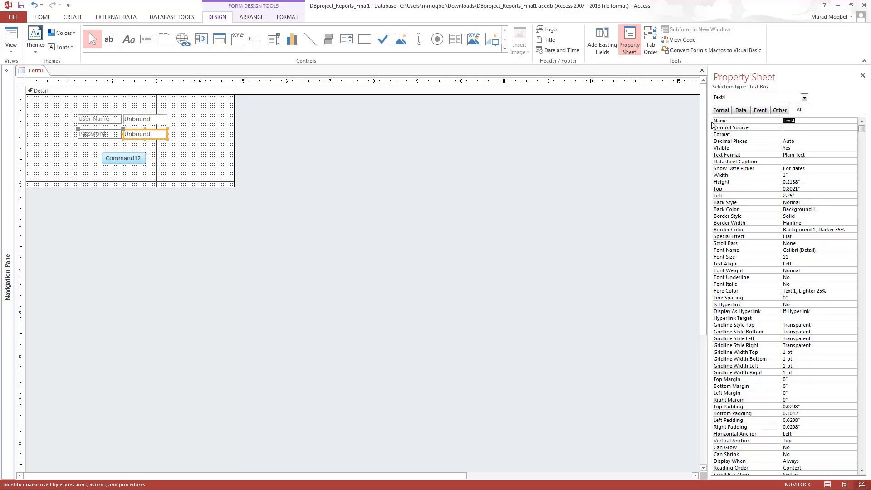
text(txtPassword)
Step: Set the command button's name to cmdLogIn and its caption to "Log In", and preview the form in Form View
click(126, 159)
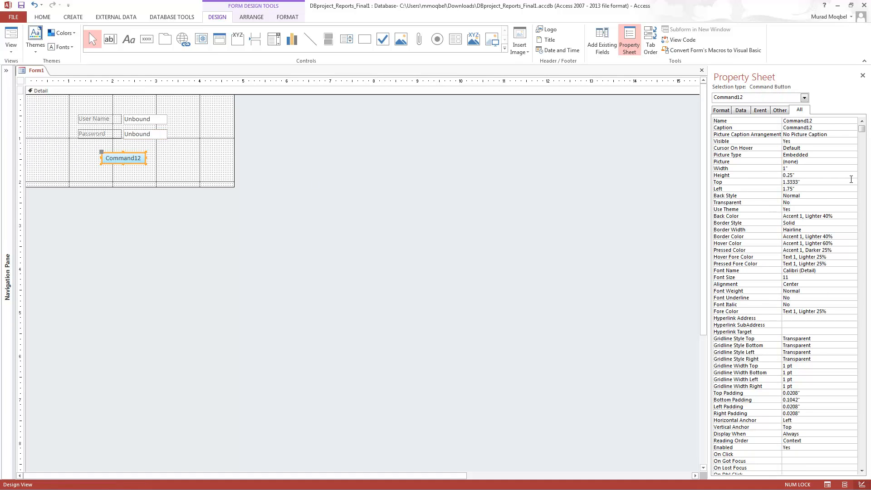
drag(818, 122, 782, 122)
text(cmd)
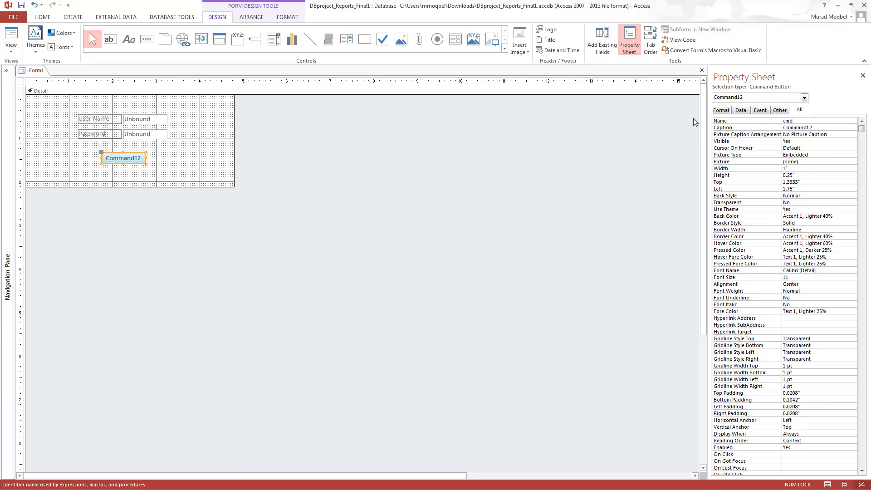
text(LogIn)
click(828, 128)
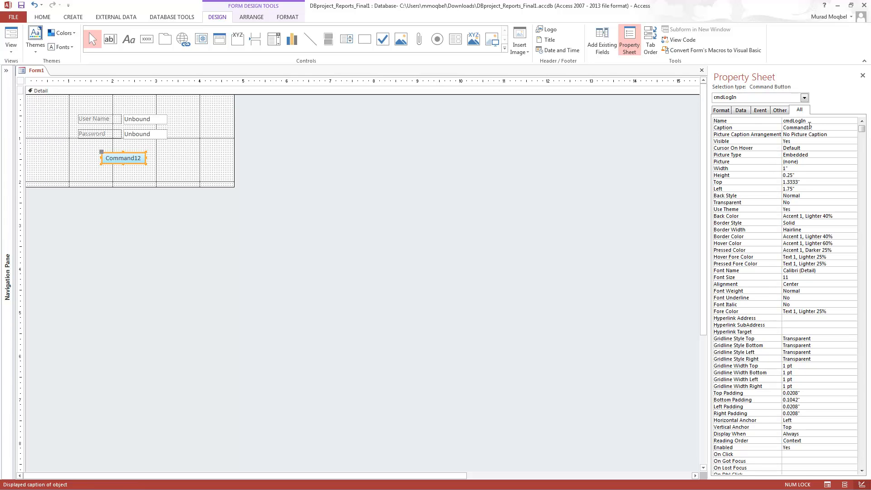
drag(817, 127, 705, 131)
text(Log In)
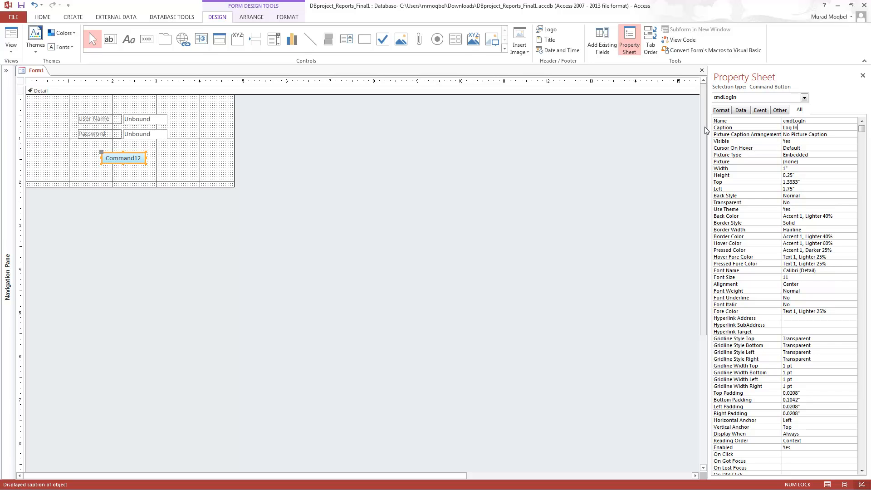
click(196, 150)
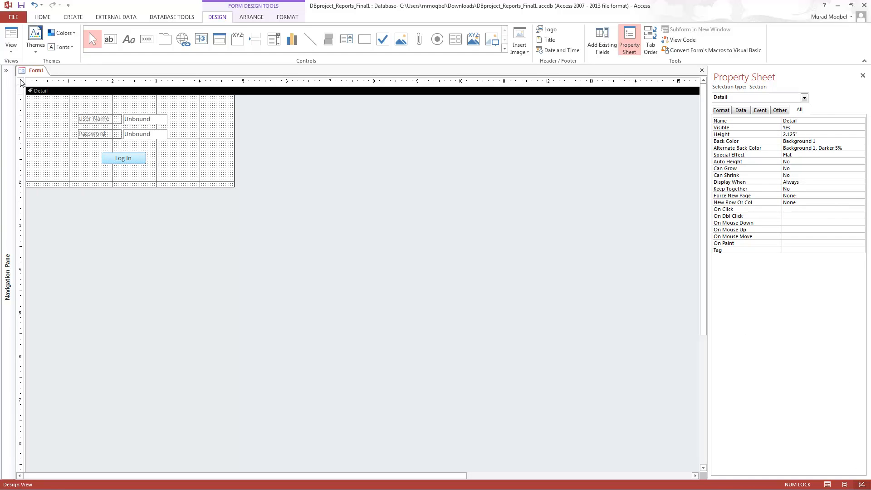
click(12, 39)
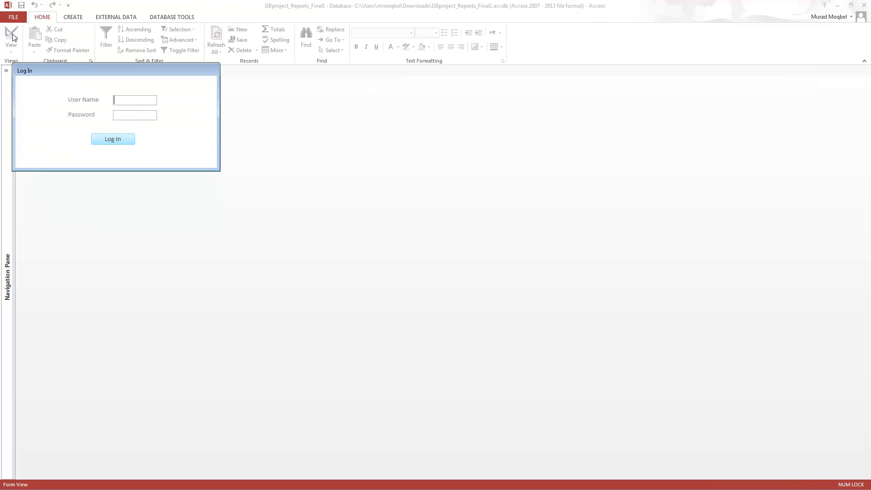
Step: Move the log-in pop-up away from the window corner and switch the form back to Design View
drag(91, 69, 157, 82)
right_click(157, 81)
click(131, 141)
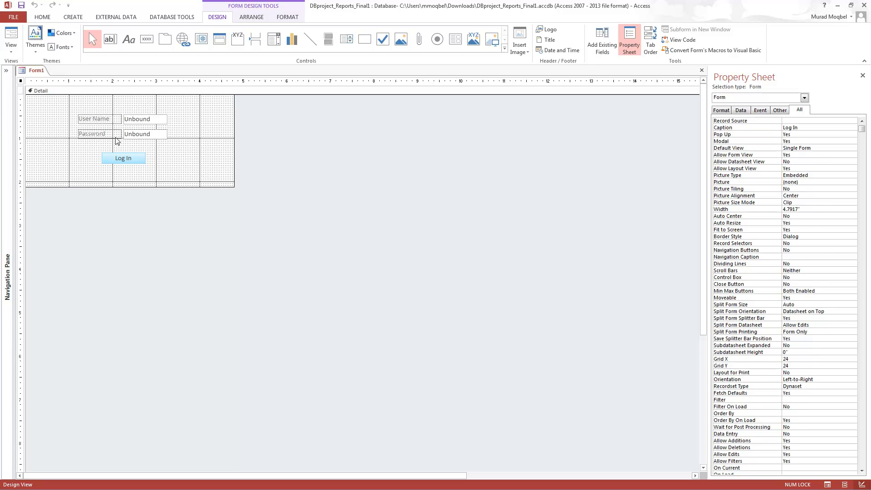
click(115, 156)
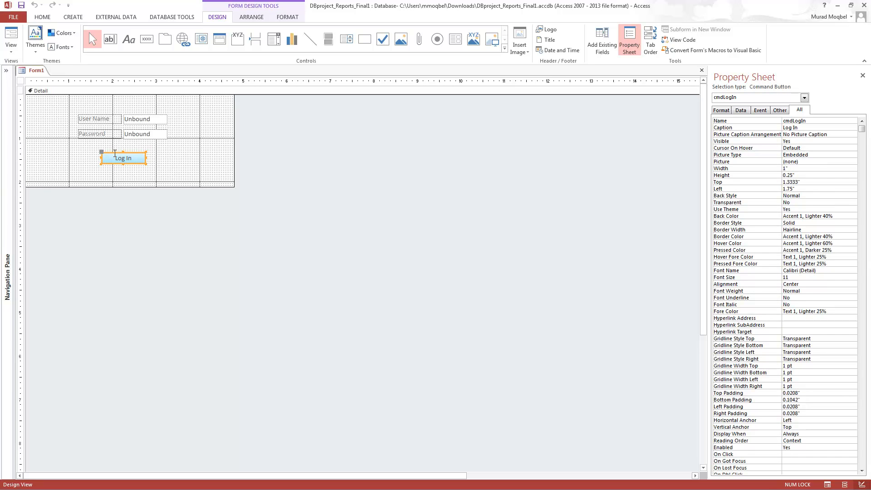
right_click(115, 154)
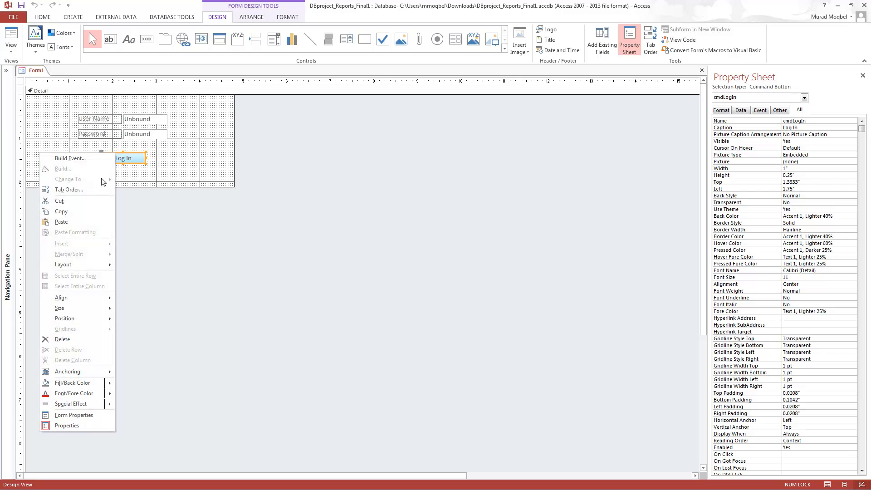
click(181, 146)
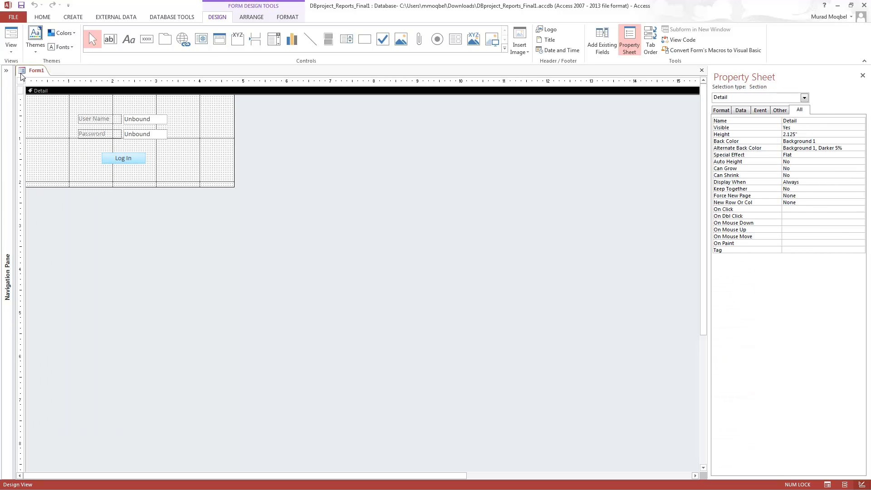
Step: Preview the log-in form in Form View, move the pop-up toward the middle, and return to Design View
right_click(31, 73)
click(59, 111)
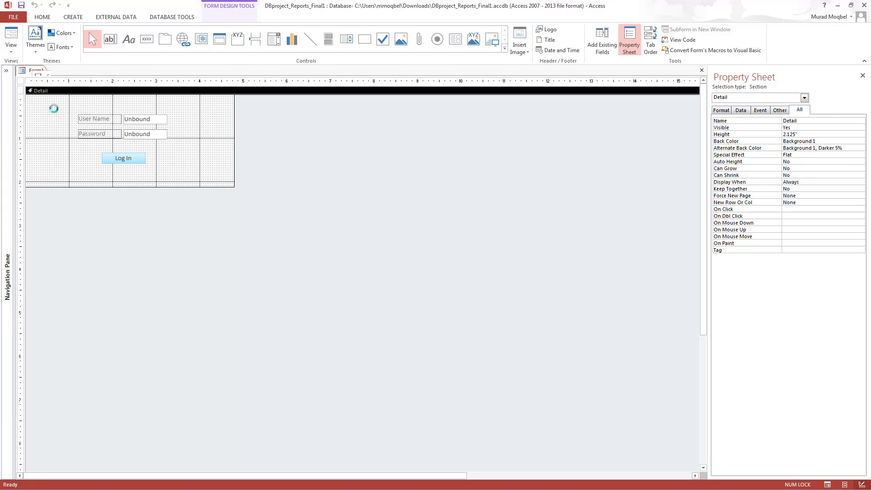
drag(111, 70, 290, 89)
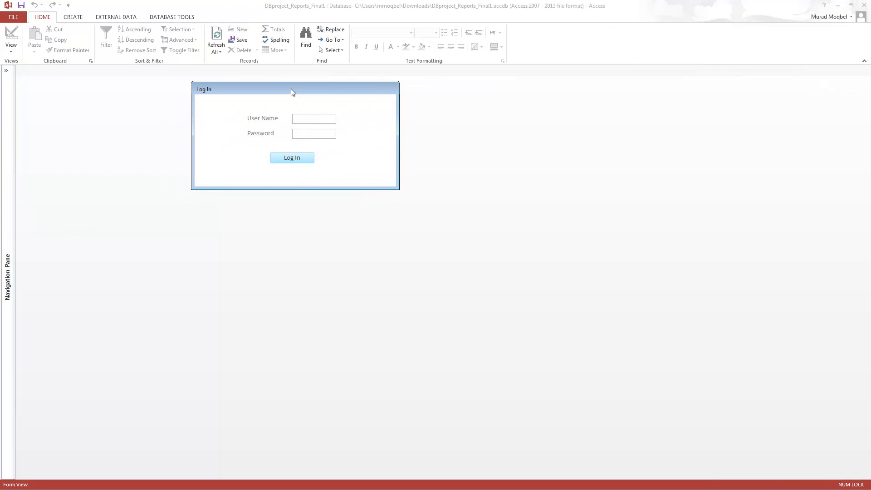
right_click(221, 88)
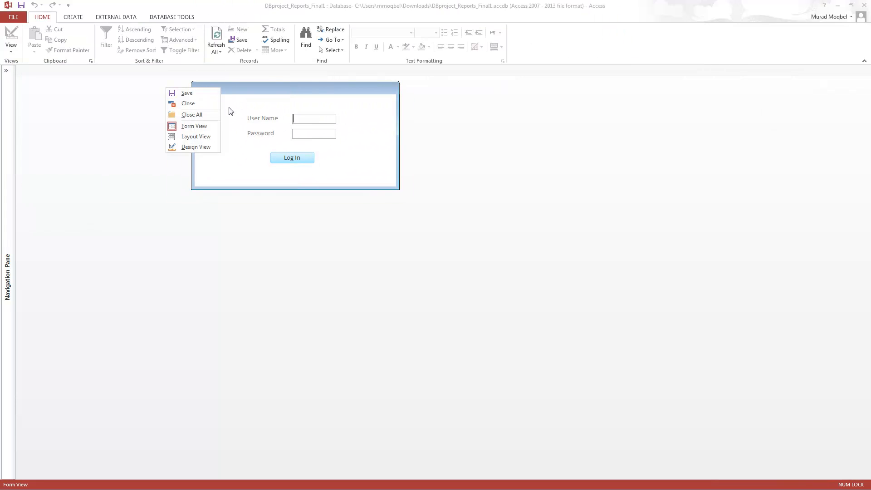
click(192, 146)
Step: Create a click event procedure for the Log In command button with the Code Builder
click(138, 164)
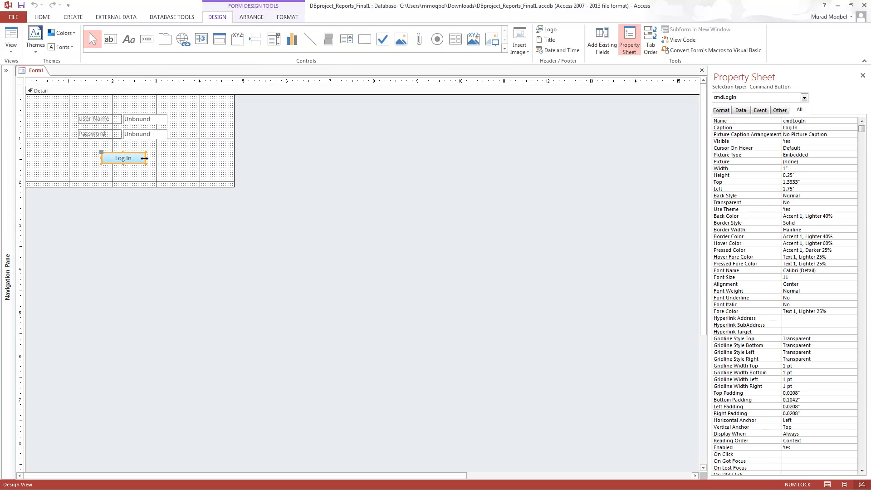
right_click(146, 156)
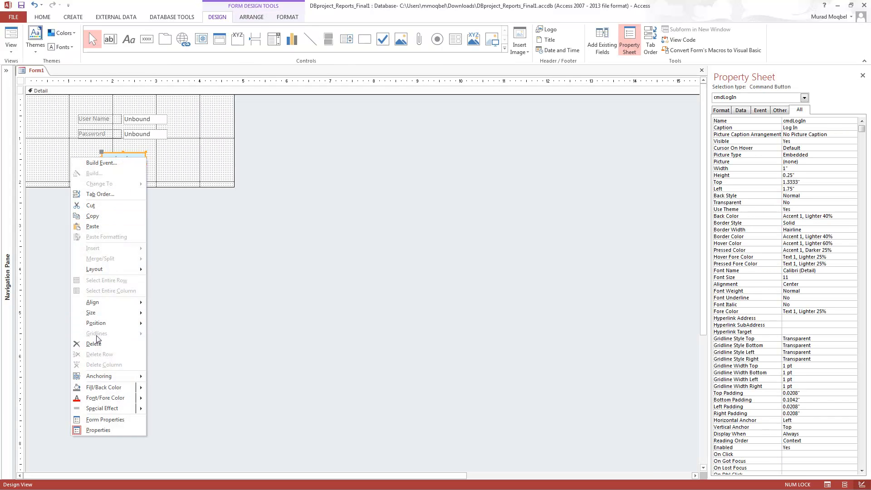
click(102, 162)
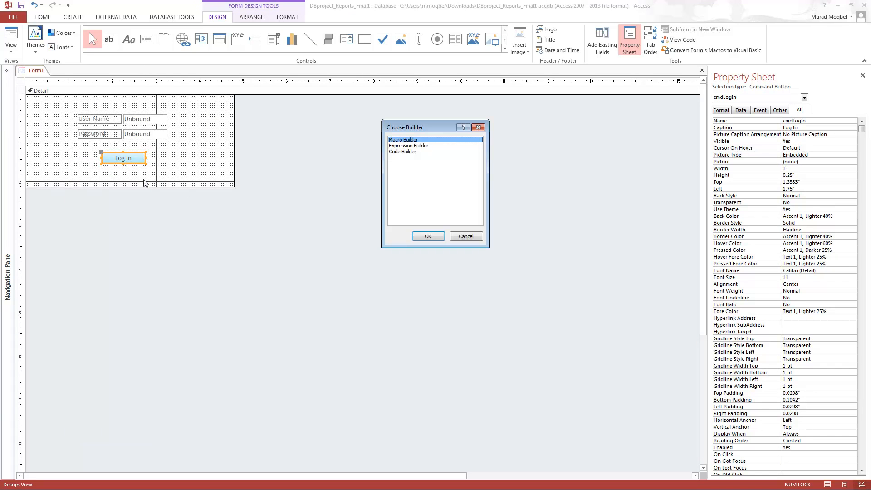
click(401, 152)
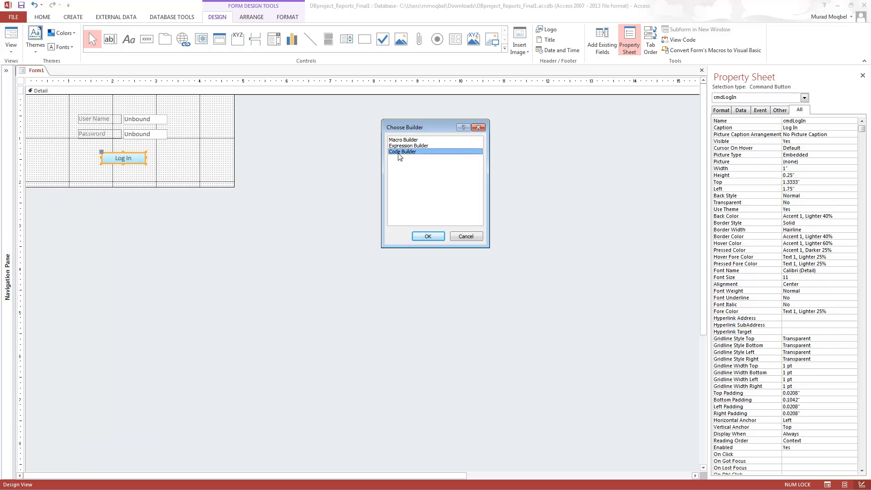
click(428, 236)
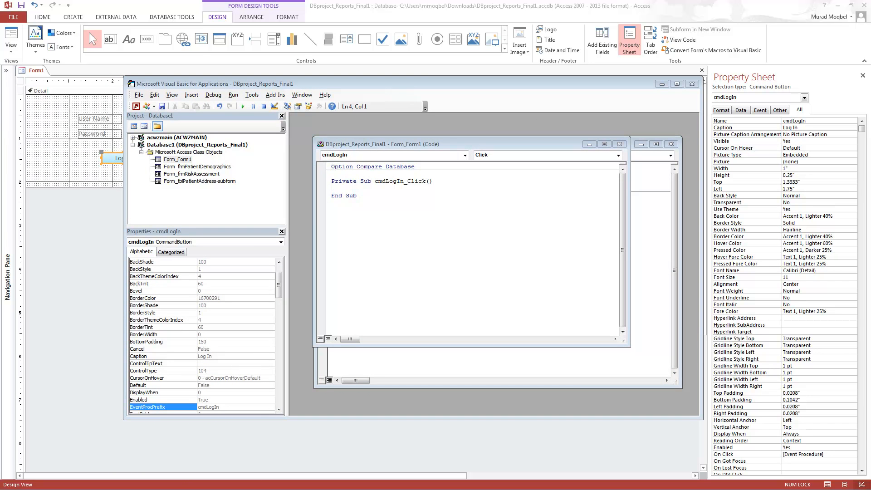
Step: Switch to the Word document holding the log-in code and replace Text0 in the SetFocus line with txtUserName
drag(197, 489, 465, 58)
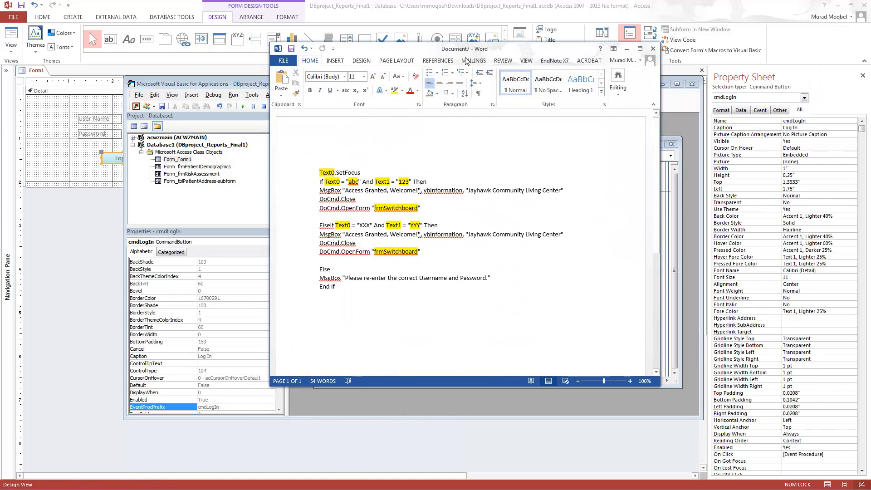
click(630, 381)
click(630, 381)
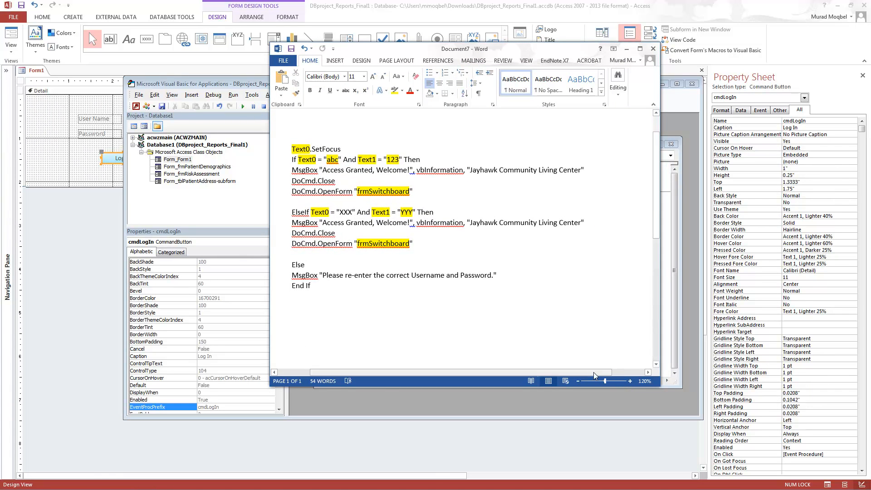
click(630, 381)
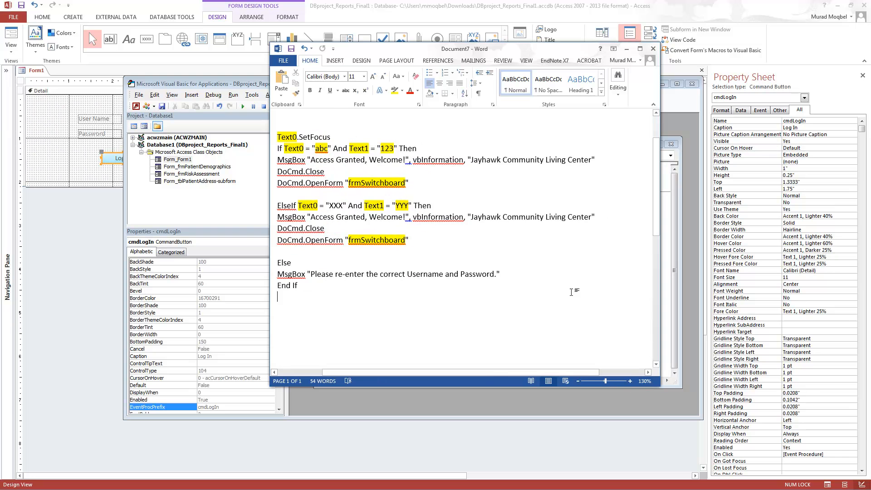
drag(496, 373, 475, 372)
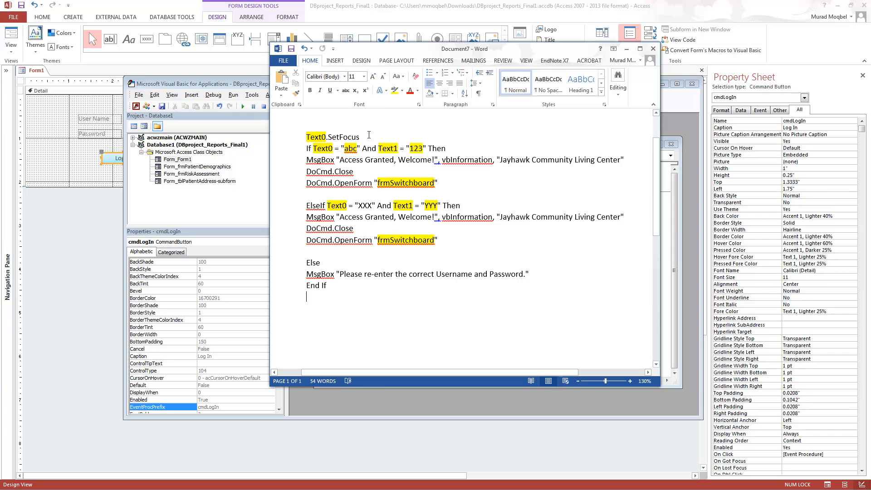
double_click(324, 137)
text(txt)
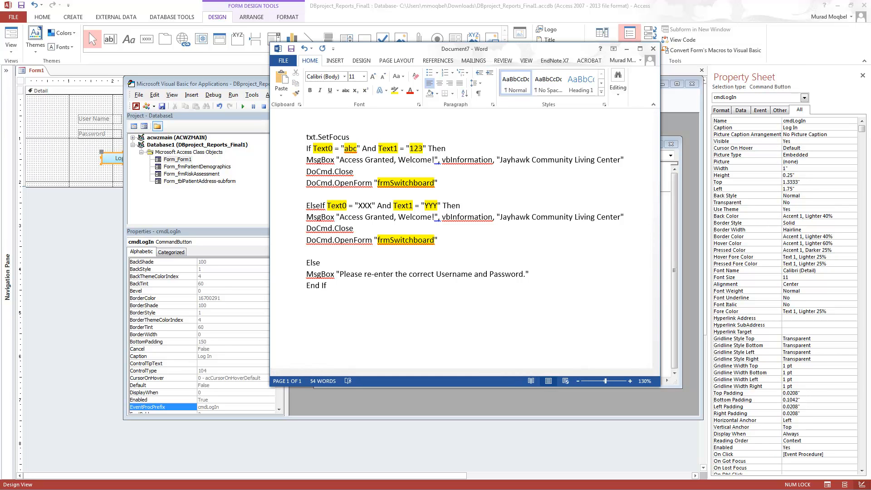
text(UserName)
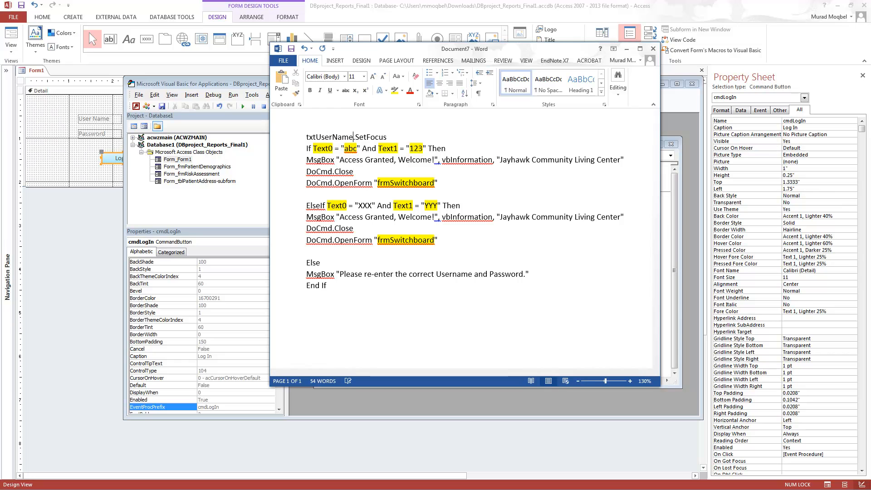
Step: In the If line of the code, replace Text0 with txtUserName and Text1 with txtPassword
drag(333, 149, 314, 150)
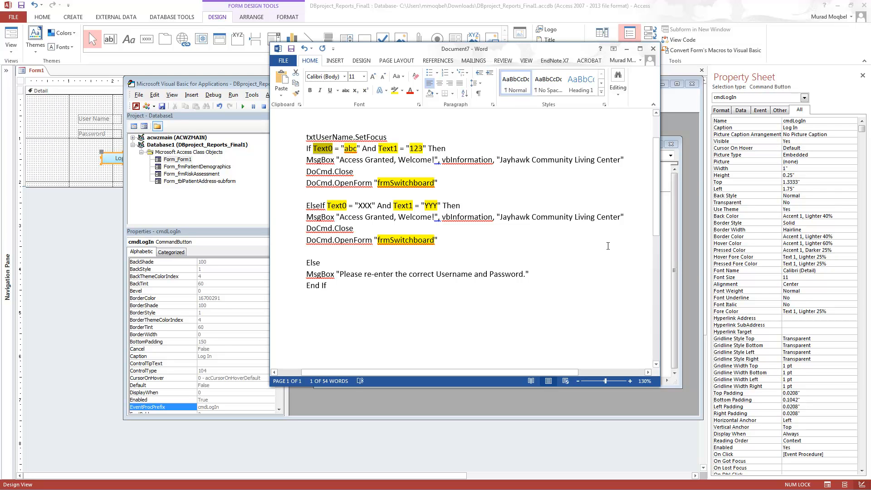
text(txtUser)
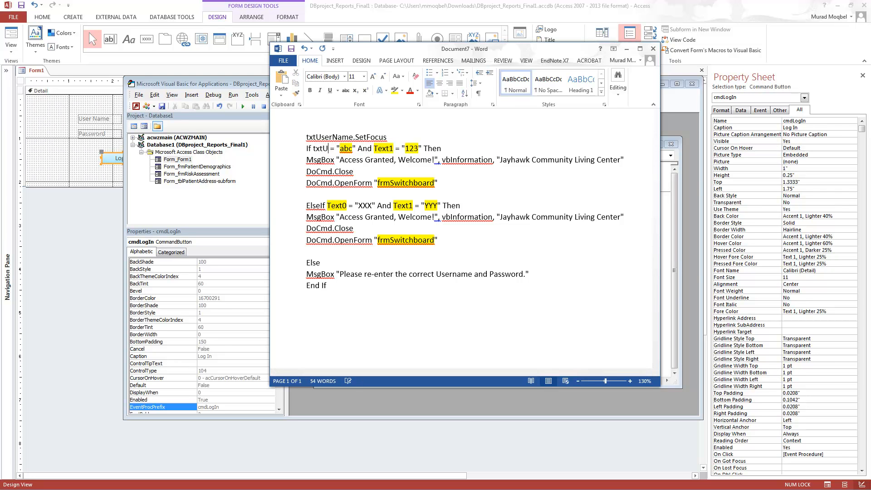
text(Name)
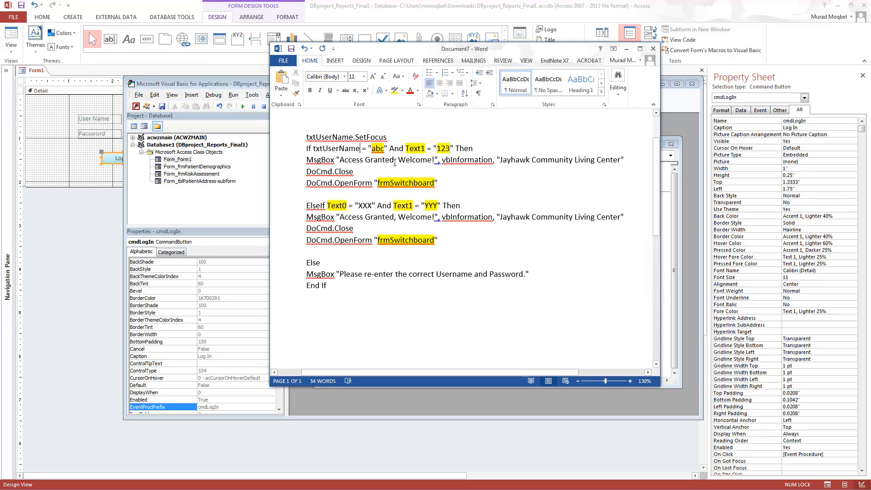
drag(425, 148, 407, 149)
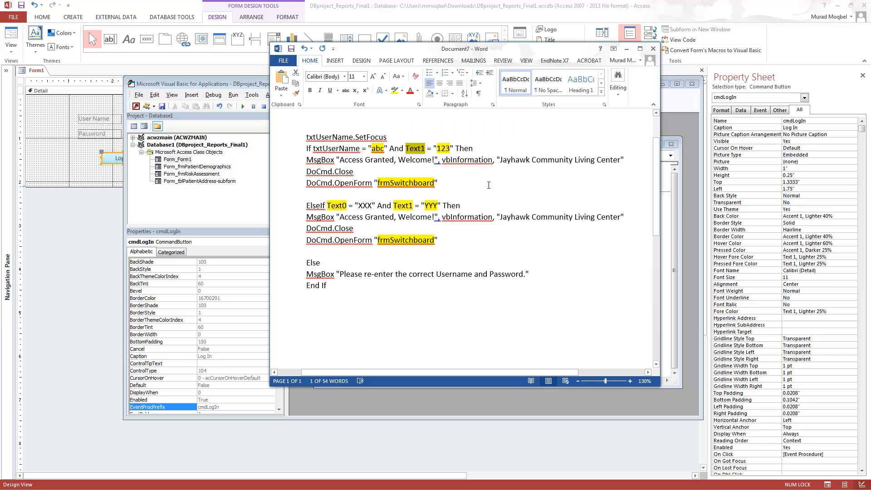
text(txtPassword)
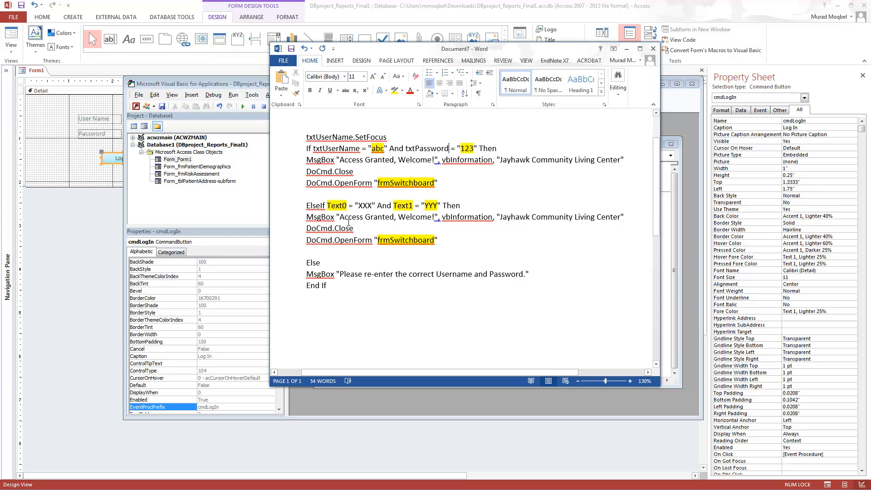
Step: Expand the Navigation Pane in Access to check the switchboard form's name, and return to the Word document
click(7, 72)
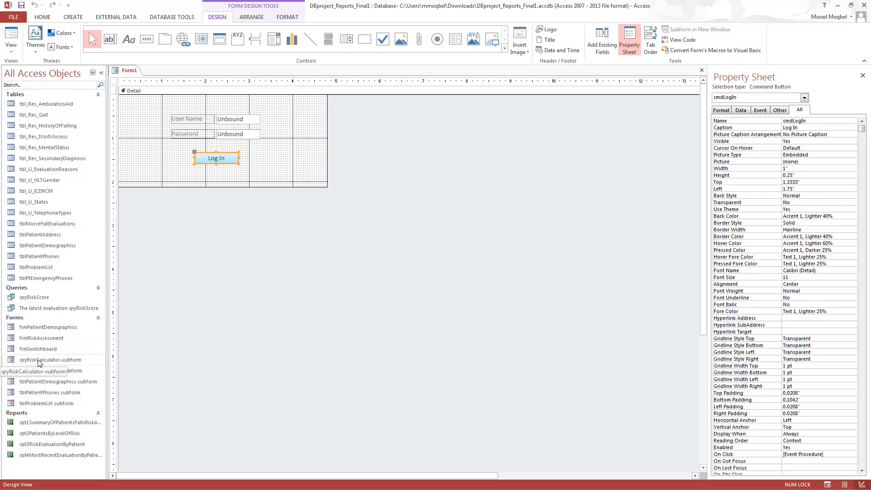
key(alt+Tab)
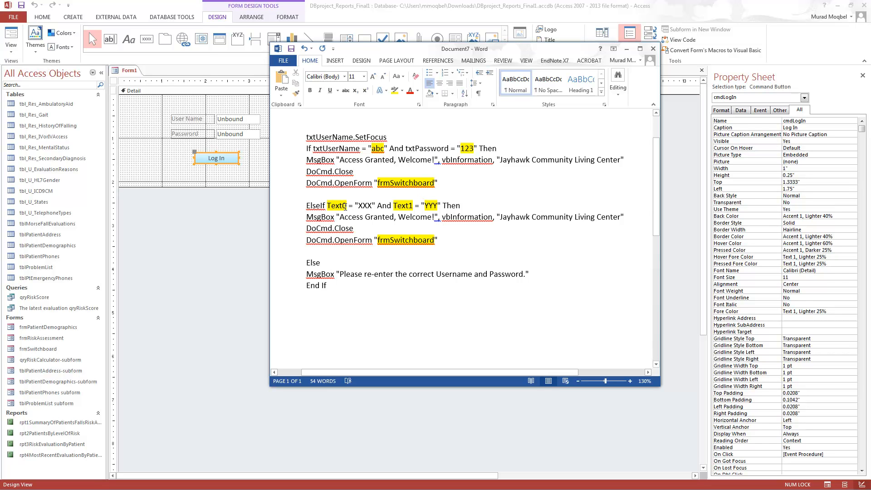
Step: In the ElseIf line, replace Text0 with txtUserName and Text1 with txtPassword, copying both names from the If line
drag(347, 206, 328, 205)
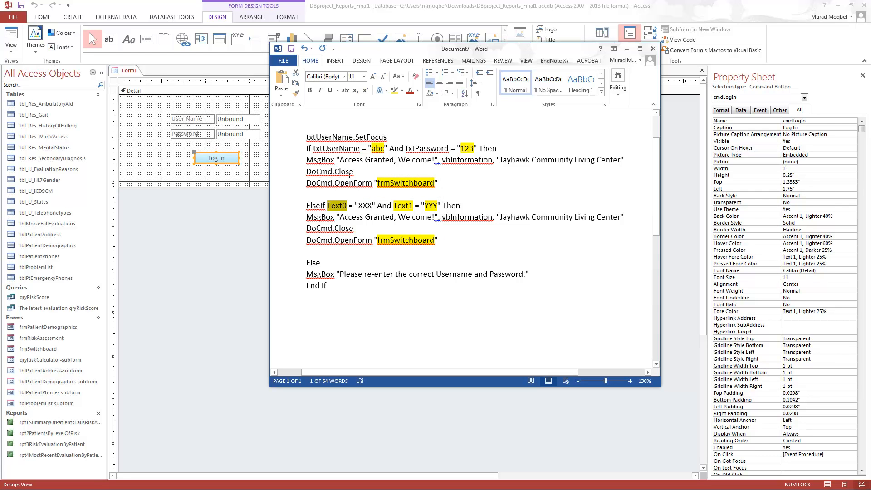
drag(360, 149, 312, 148)
key(ctrl+c)
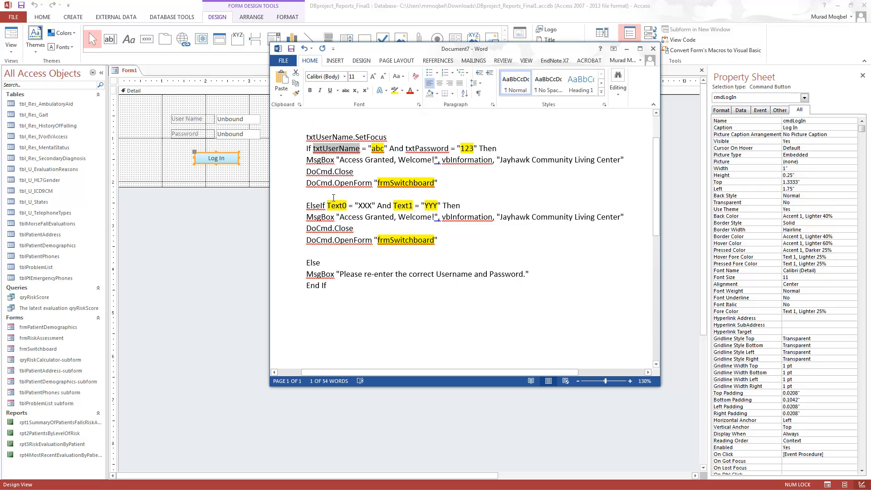
drag(347, 206, 326, 206)
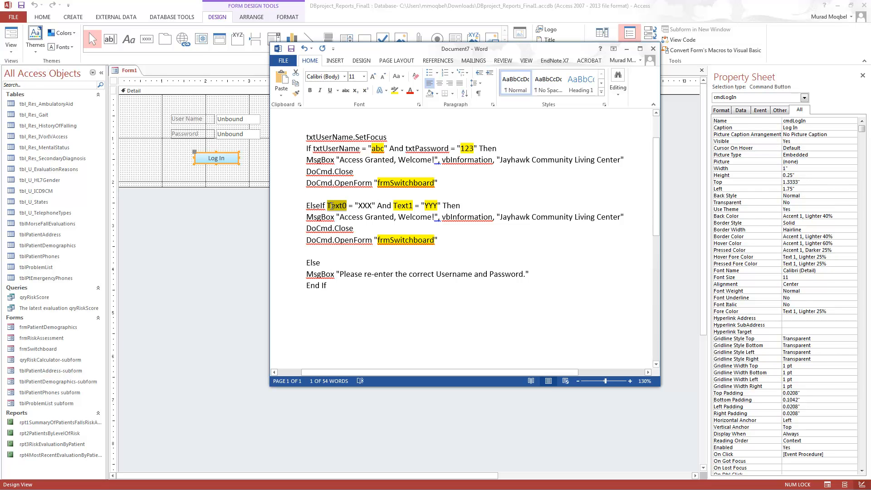
key(ctrl+v)
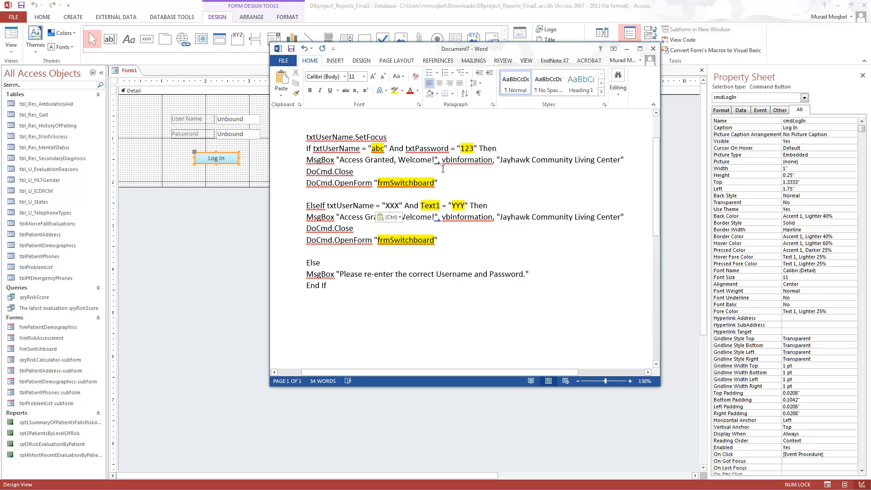
drag(448, 149, 404, 148)
key(ctrl+c)
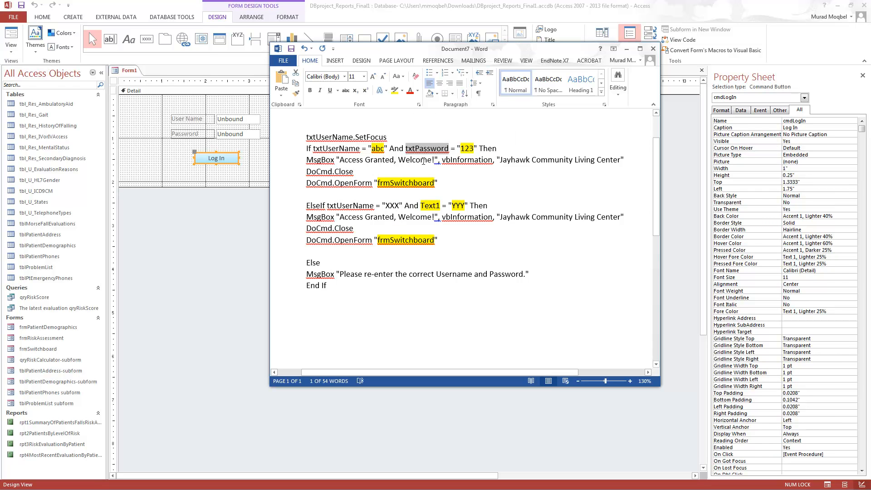
drag(440, 206, 421, 207)
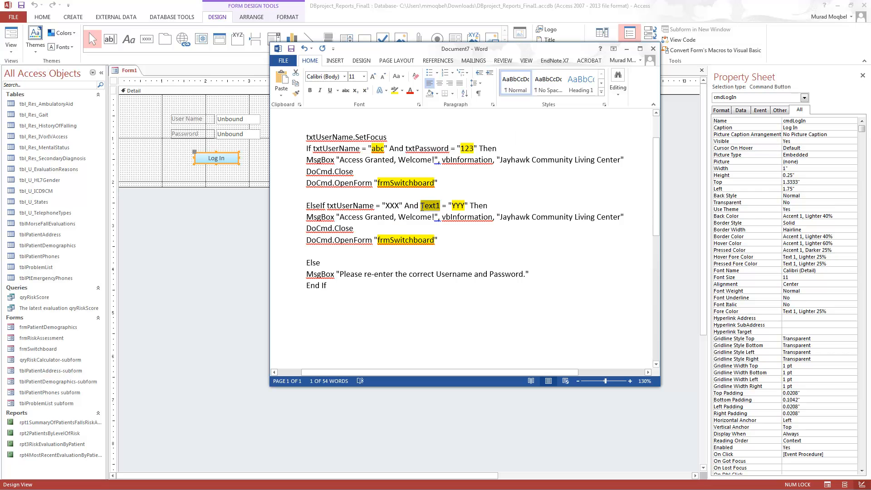
key(ctrl+v)
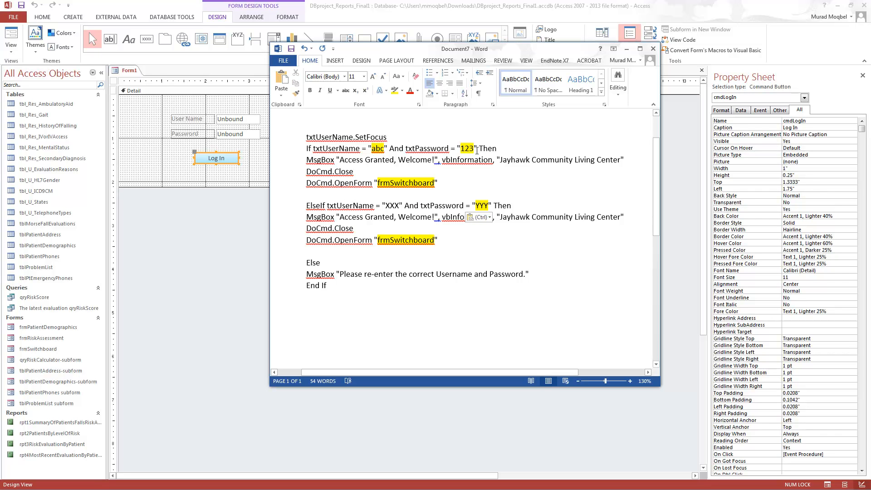
Step: Highlight the XXX placeholder in the ElseIf line in yellow
click(337, 206)
click(386, 204)
double_click(399, 206)
drag(398, 206, 385, 207)
click(422, 188)
click(405, 216)
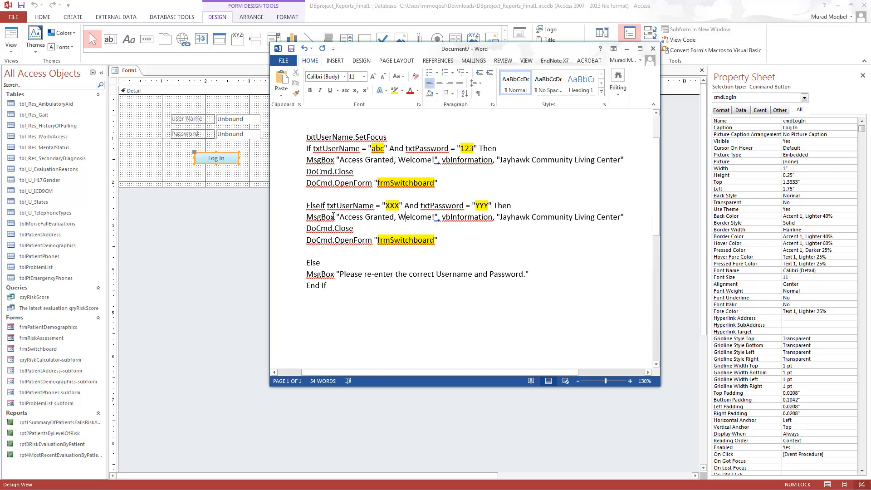
Step: Duplicate the four-line ElseIf block between the existing ElseIf block and the Else line of the code
click(335, 252)
drag(306, 205, 448, 239)
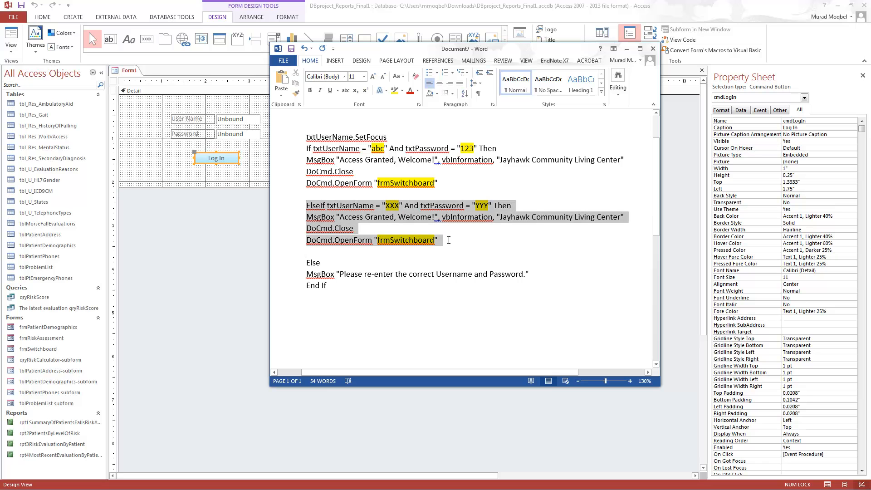
key(ctrl+c)
click(325, 251)
key(Return)
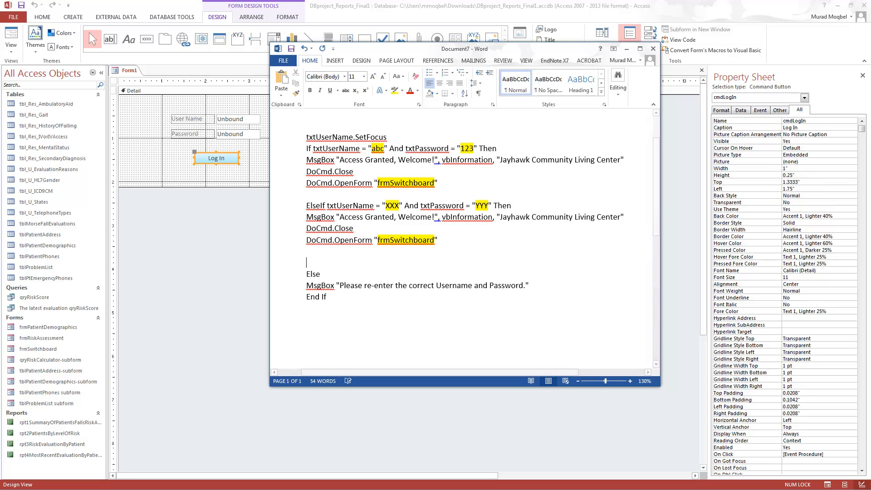
key(ctrl+v)
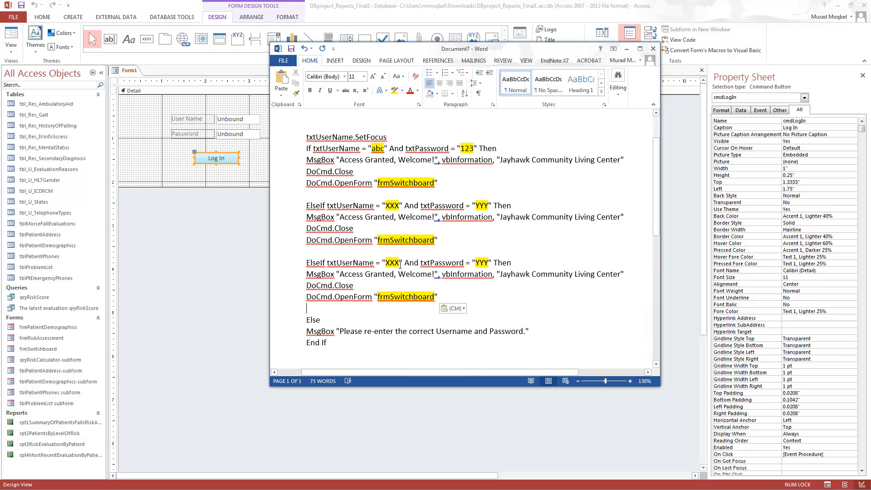
Step: In the duplicated ElseIf line, replace the XXX user name placeholder with XYZ
drag(399, 263, 385, 262)
text(x)
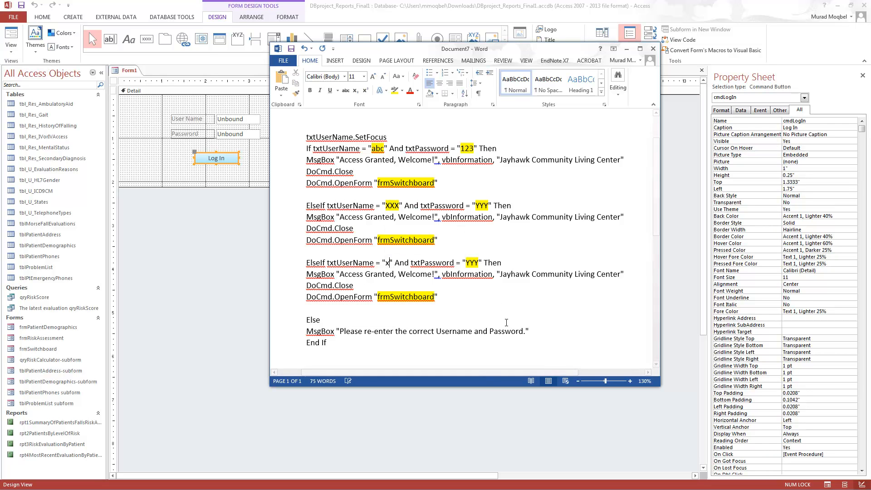
text(yz)
key(BackSpace)
key(BackSpace)
key(BackSpace)
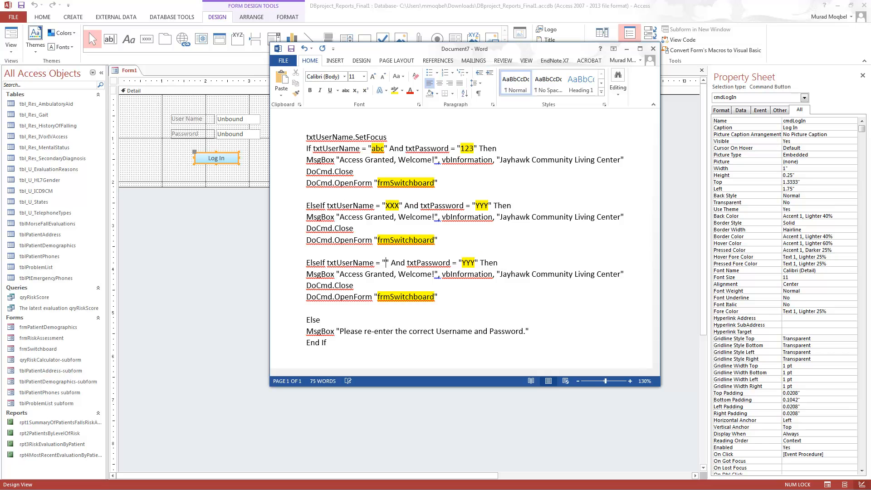
text(XY)
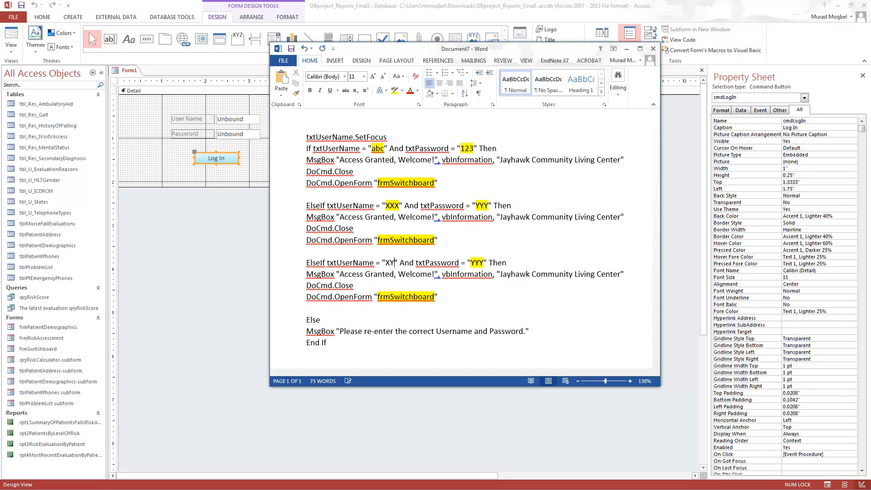
text(Z)
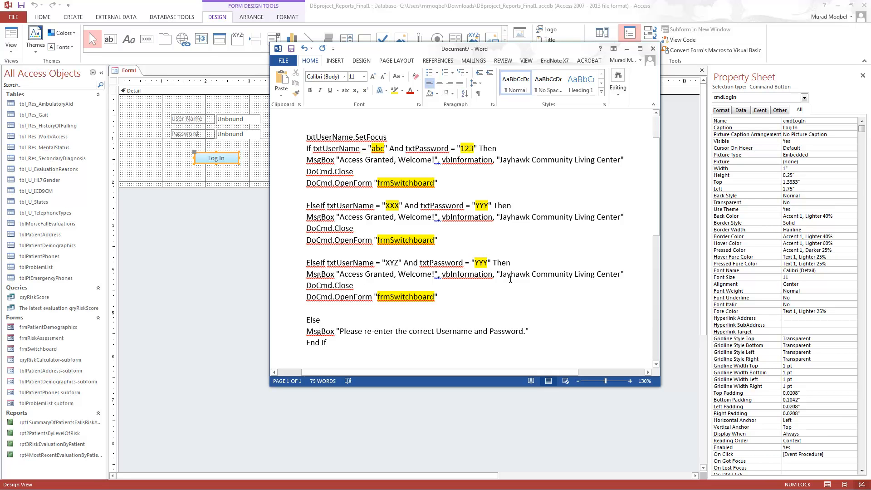
Step: In the duplicated ElseIf line, replace the YYY placeholder with the password for that user
drag(488, 262, 474, 263)
text(12)
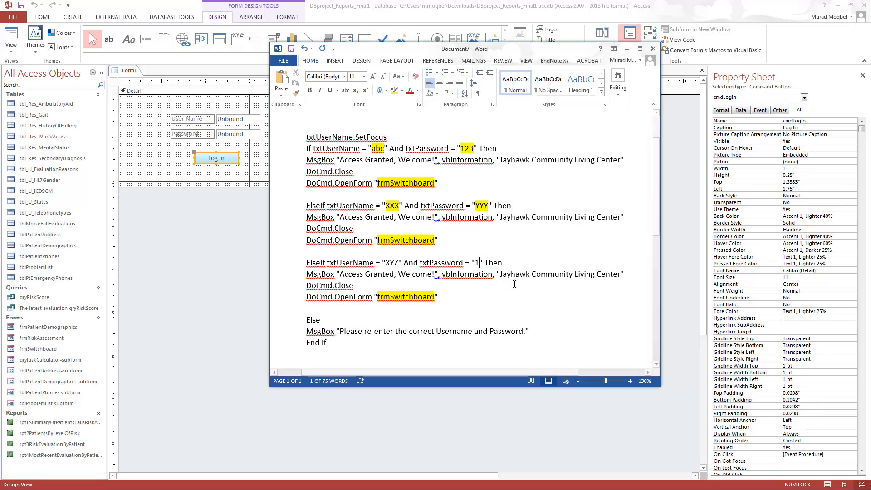
text(3)
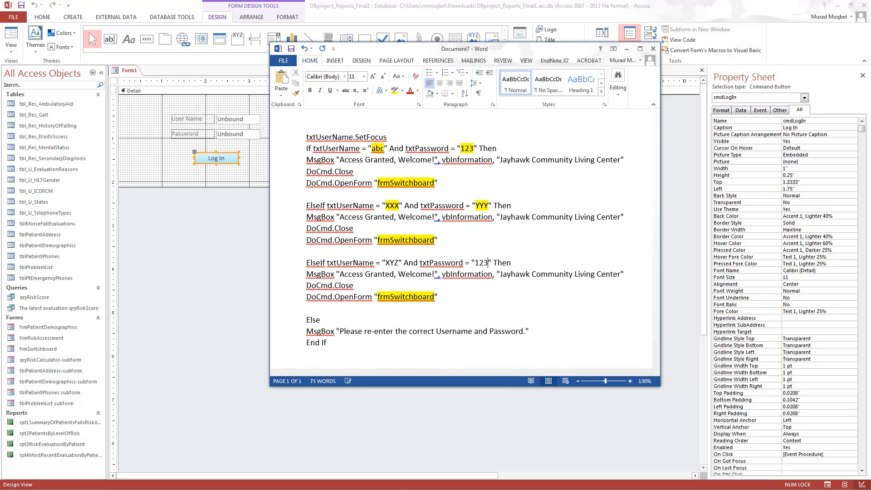
click(398, 273)
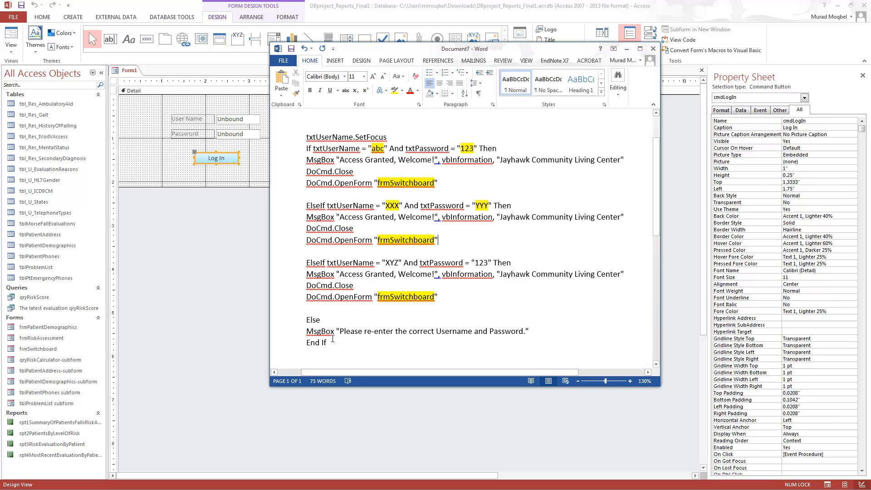
Step: Copy the complete code from Word into the Log In button's click event procedure in Access, with a blank line above it
drag(330, 340, 302, 140)
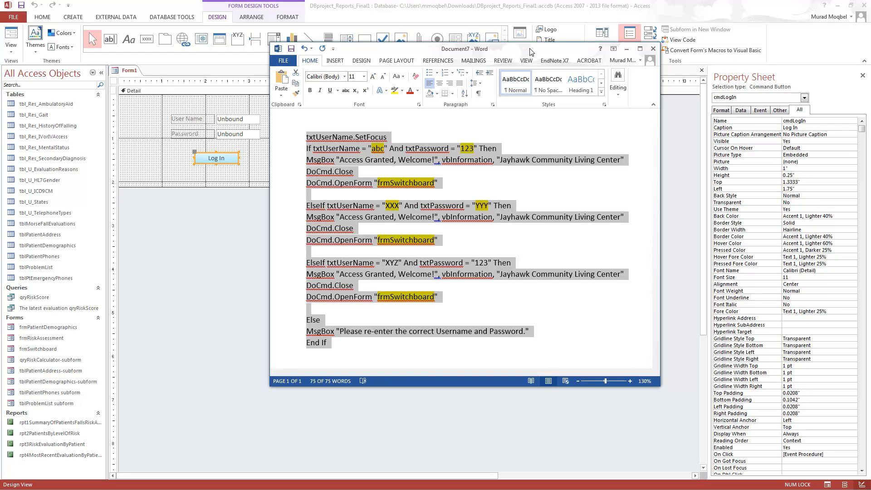
click(626, 48)
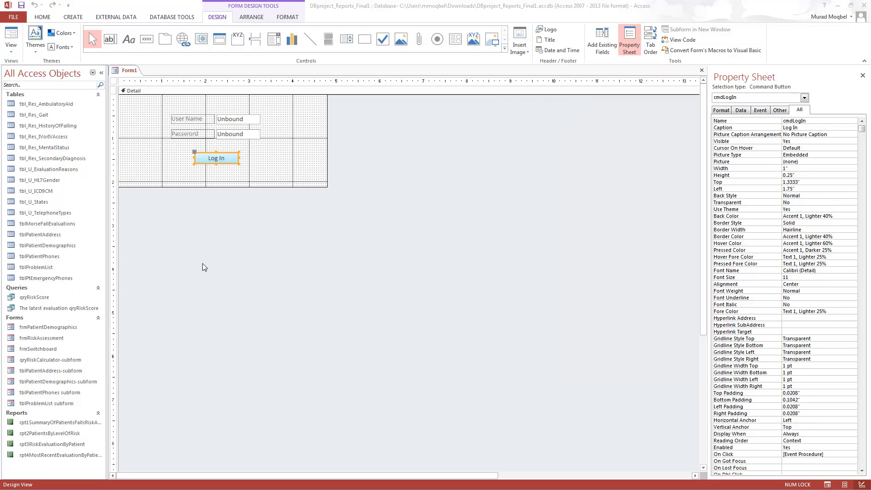
click(228, 159)
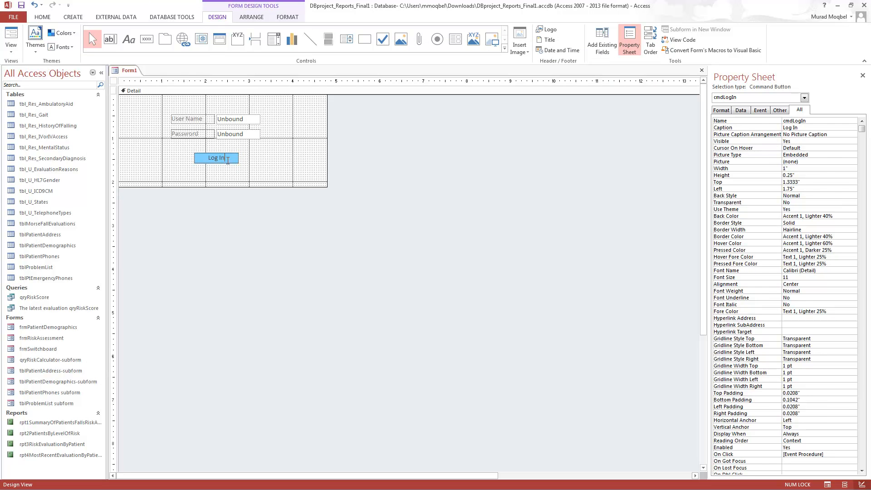
right_click(237, 162)
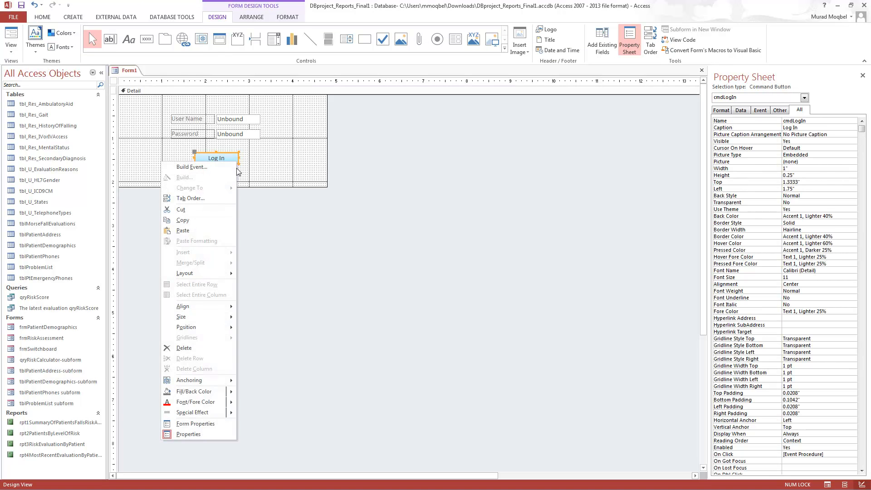
click(192, 167)
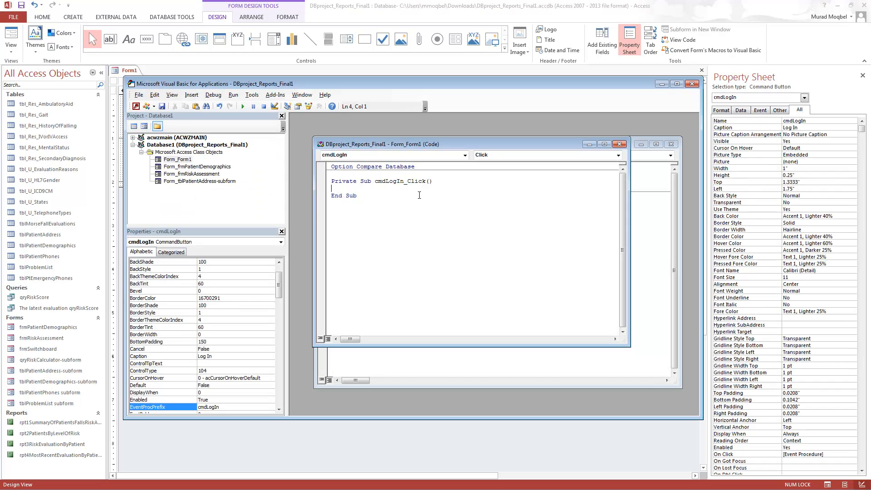
key(ctrl+v)
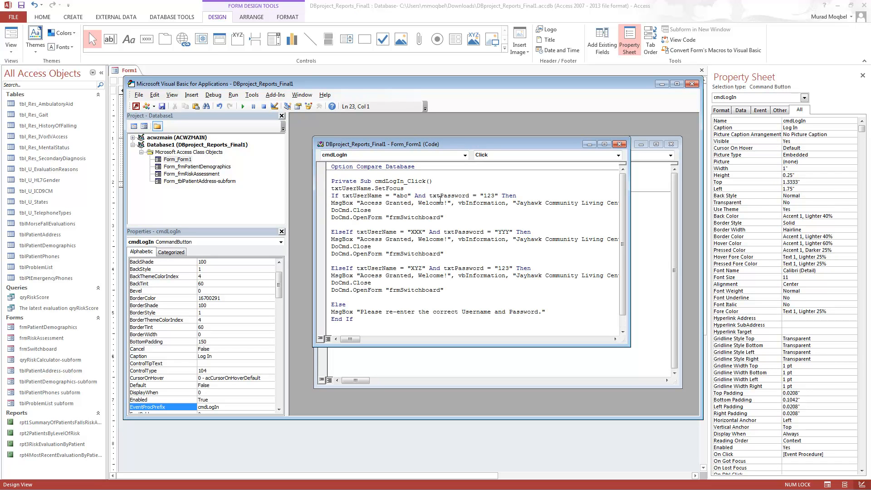
click(332, 189)
key(Return)
scroll(380, 221, down, 1)
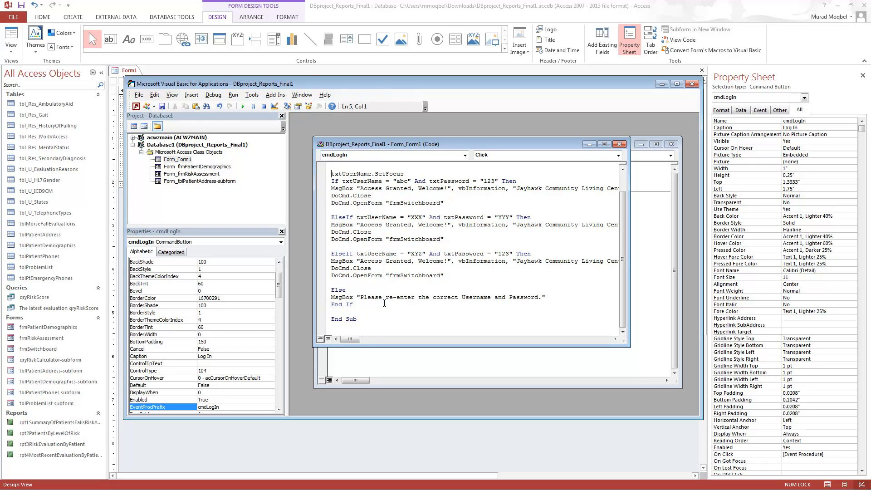
Step: Save the form under the name Log In and close the Visual Basic editor
click(162, 106)
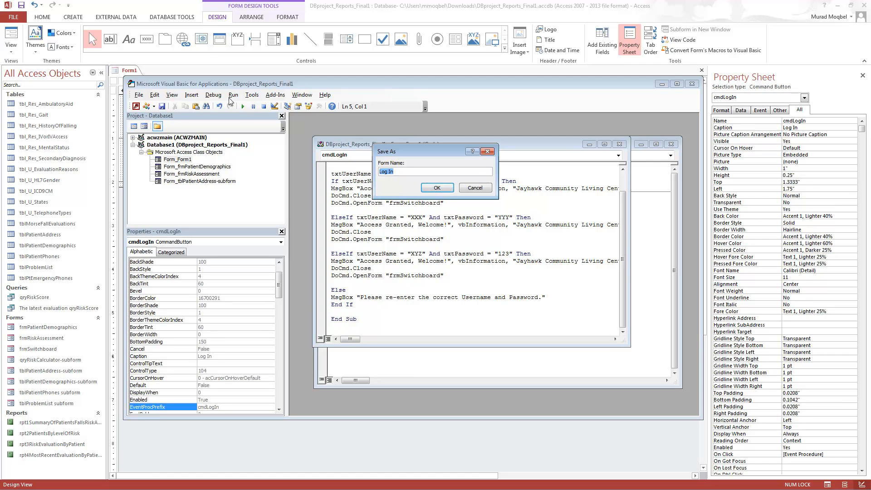
click(436, 188)
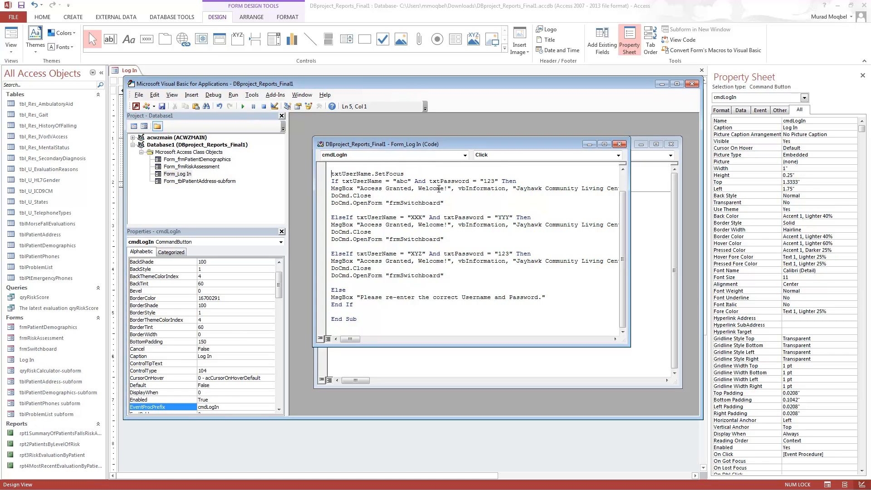
right_click(377, 85)
click(371, 86)
click(689, 85)
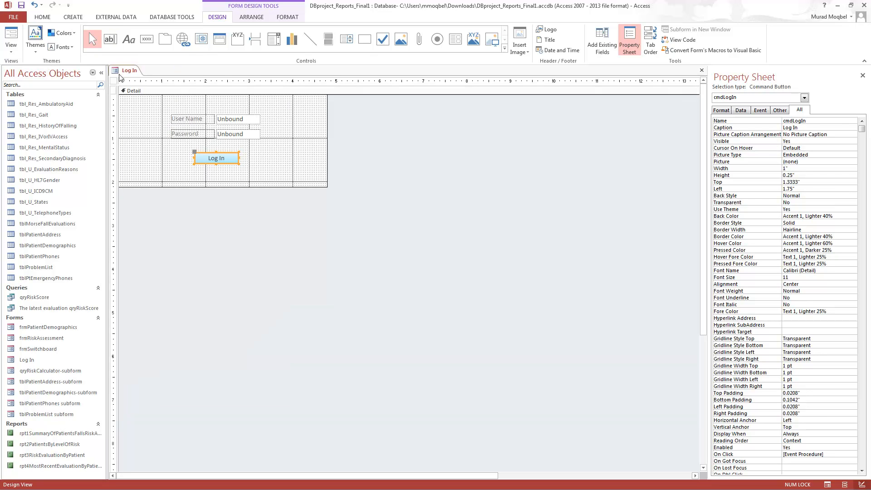
Step: Show the form in Form View, test logging in as abc with an incorrect password, and dismiss the message
click(17, 42)
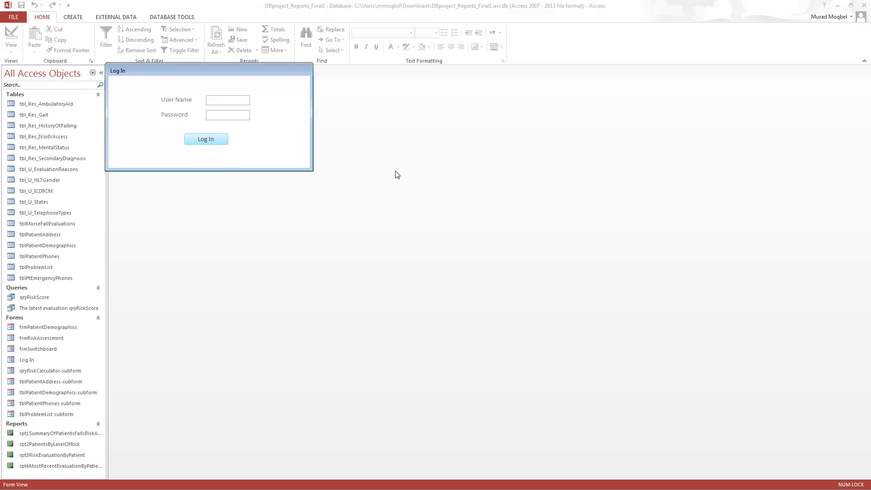
text(a)
text(1234)
click(207, 142)
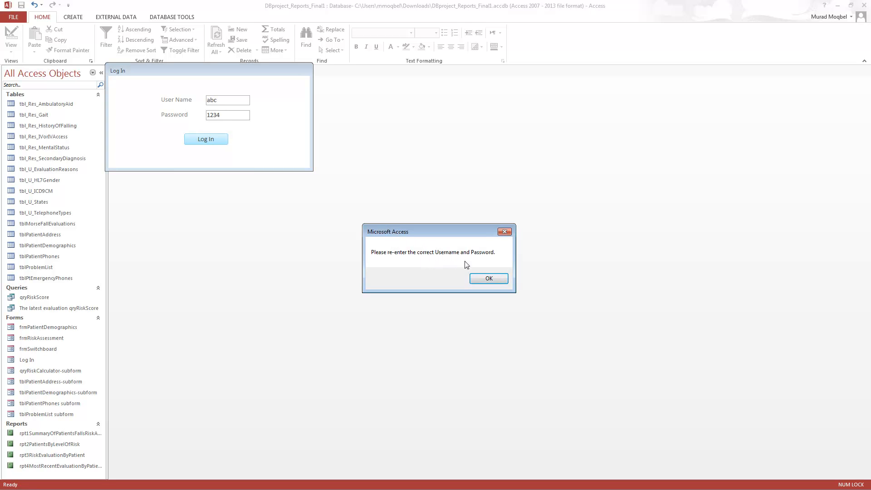
click(489, 280)
Step: Compare the User Name field's focus with the txtUserName.SetFocus line in the Word document, and return to the Access log-in form
click(230, 102)
double_click(224, 101)
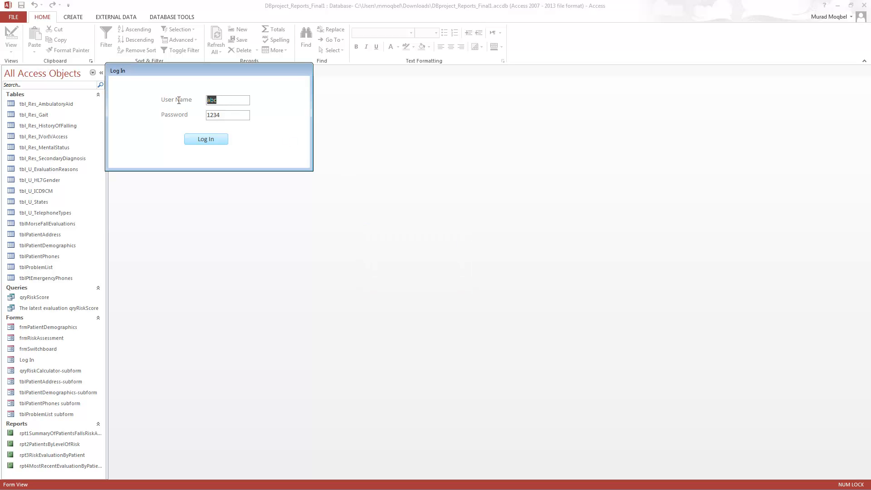
click(230, 101)
key(alt+Tab)
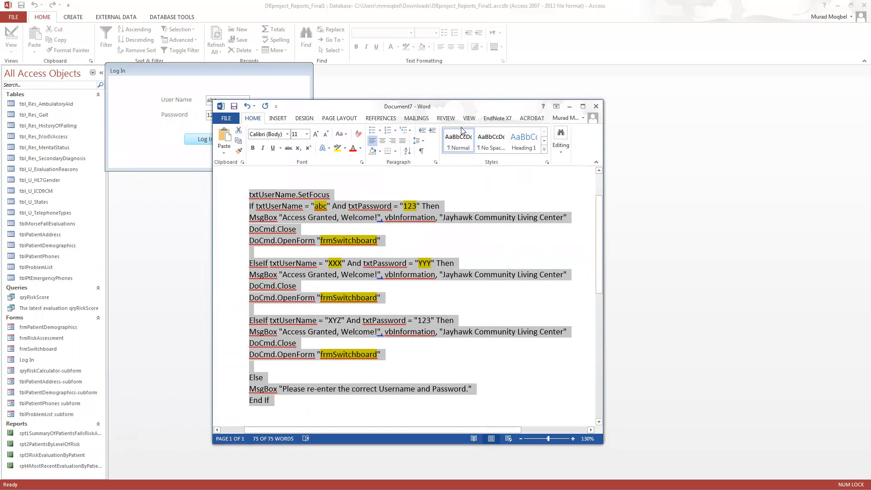
click(353, 194)
triple_click(314, 198)
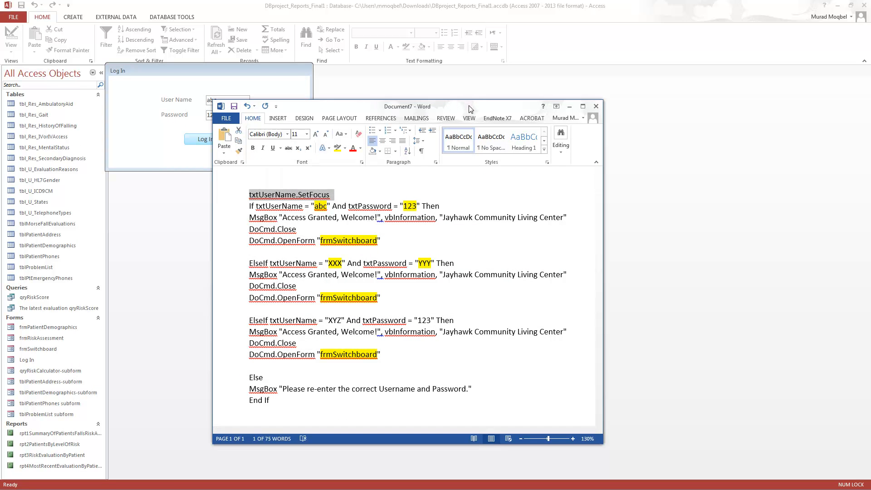
key(alt+Tab)
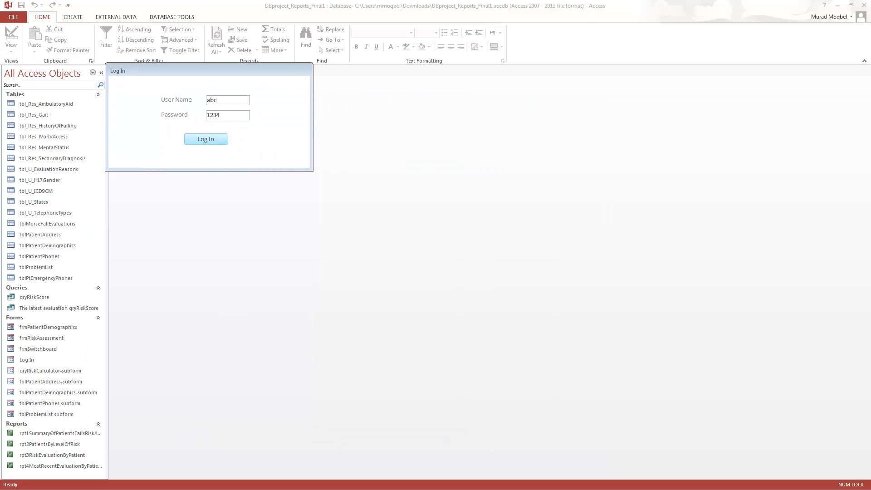
Step: Correct the password for user abc, log in, and acknowledge the welcome message
click(229, 100)
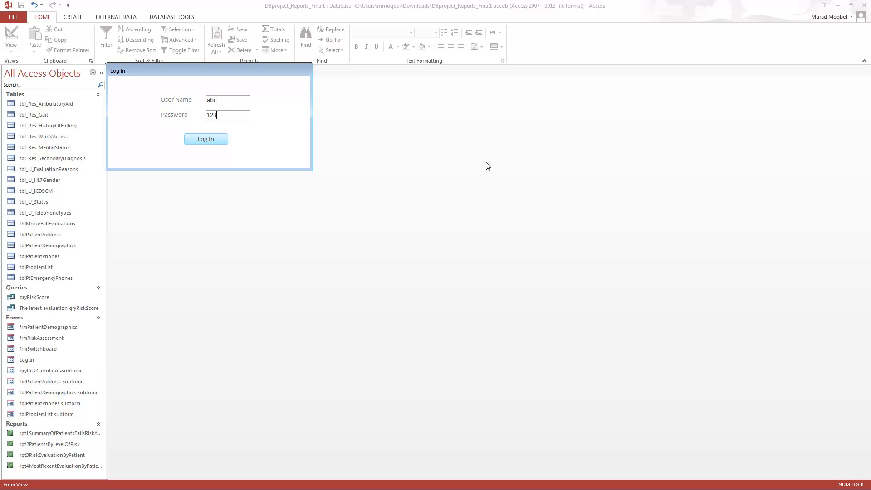
click(213, 142)
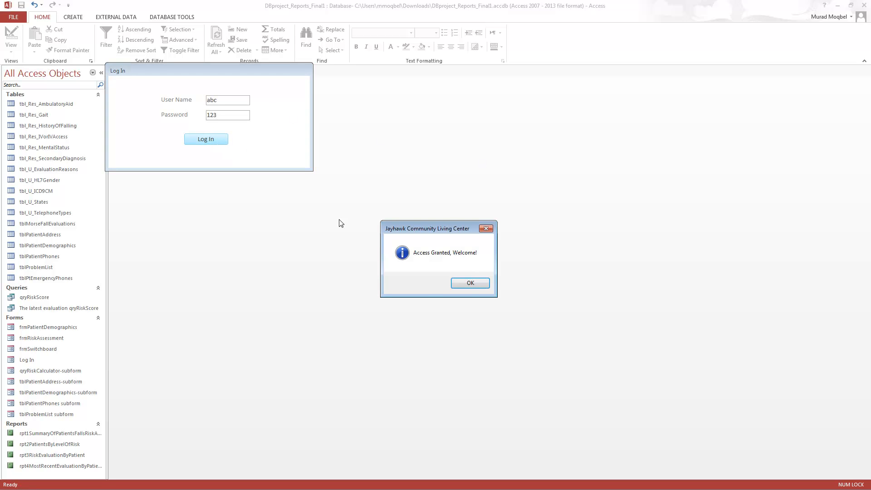
click(464, 282)
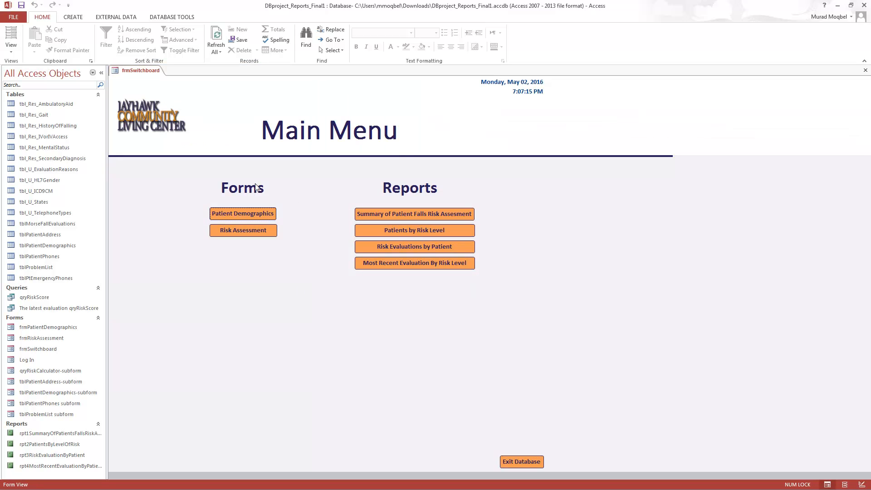
Step: Collapse the Navigation Pane beside the switchboard form
right_click(141, 76)
key(Escape)
click(102, 72)
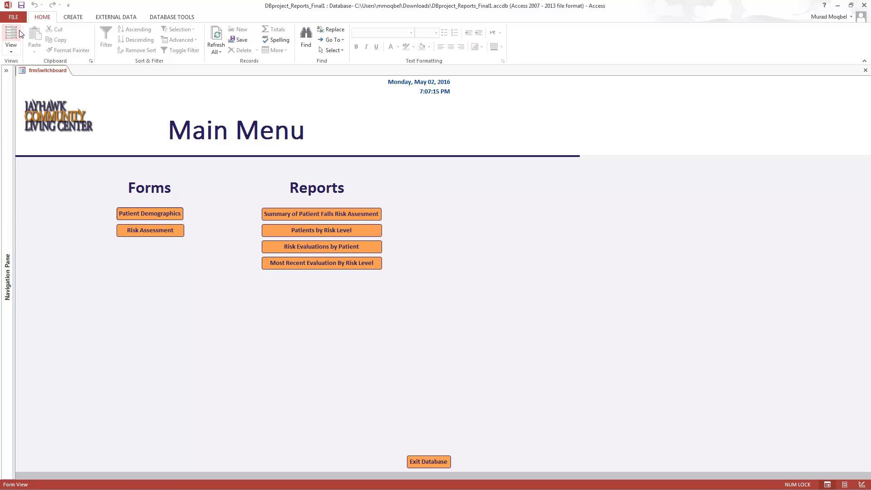
Step: In the Access options for the current database, set the display form to Log In
click(17, 18)
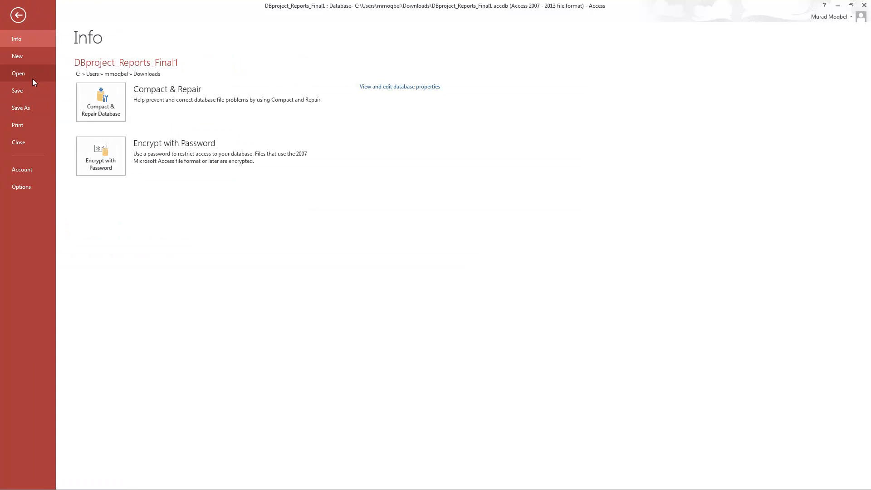
click(18, 185)
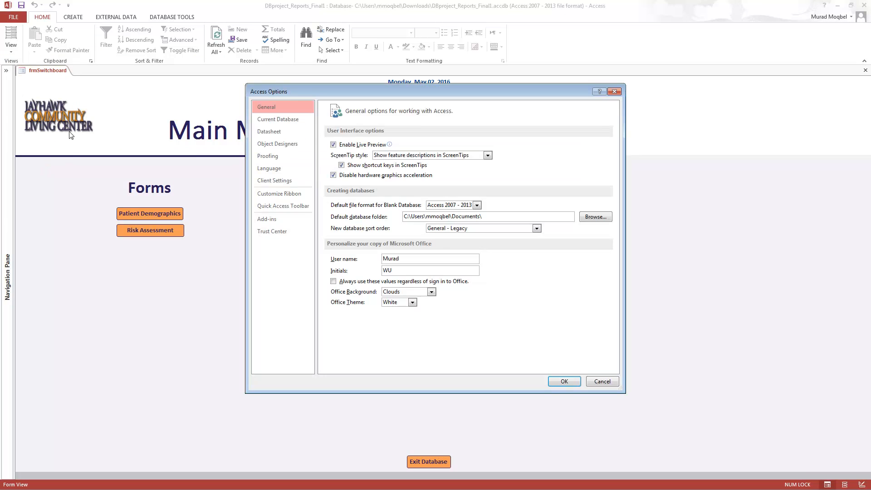
click(290, 122)
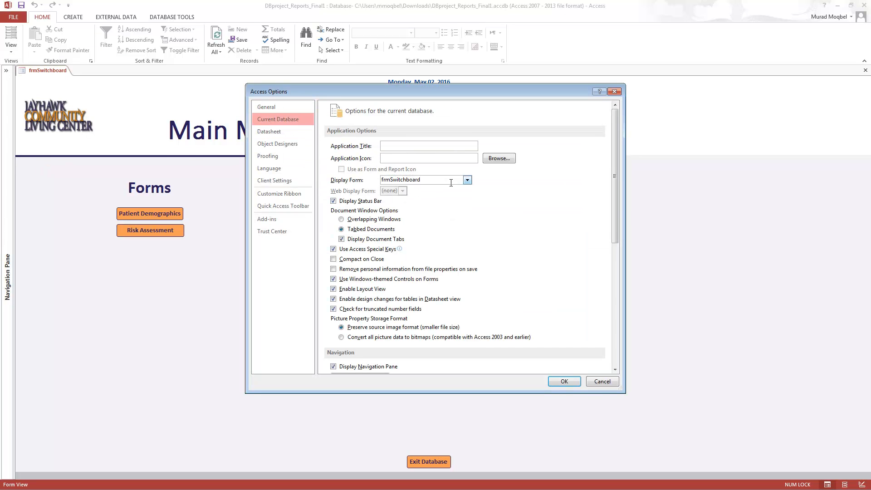
click(466, 179)
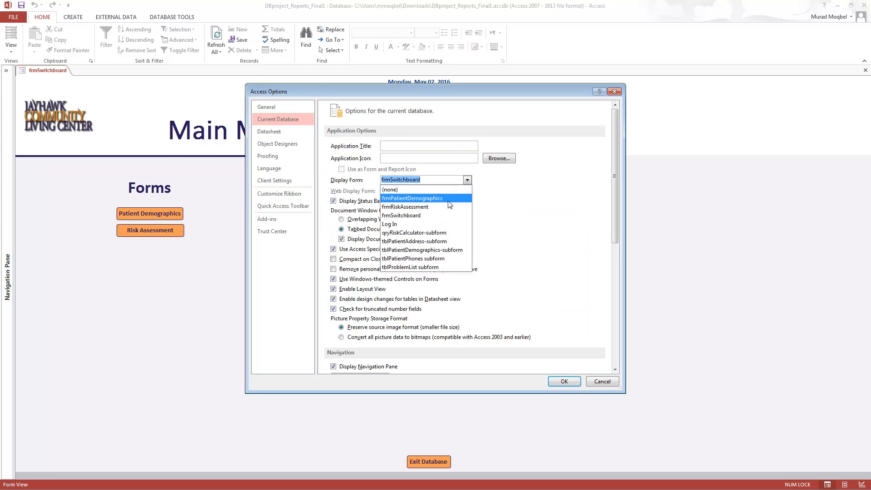
click(402, 223)
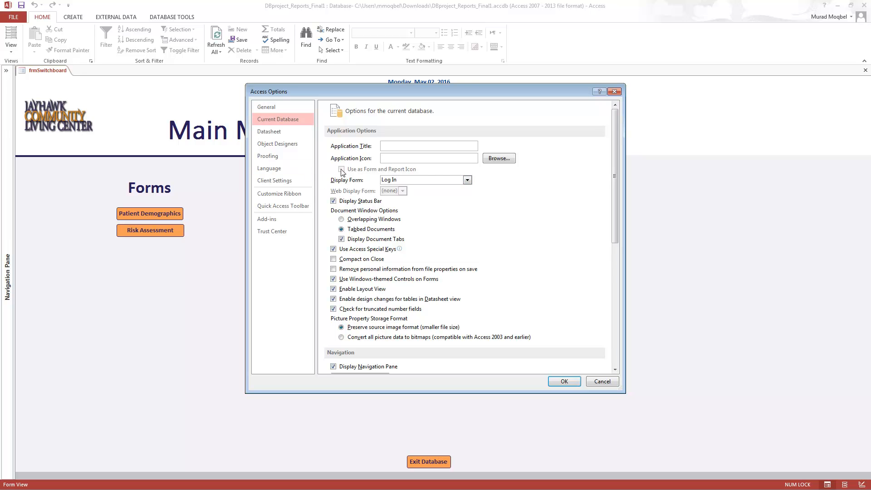
Step: Apply the startup form option, save the work, and reopen the database DBproject_Reports_Final1.accdb
click(564, 381)
click(439, 271)
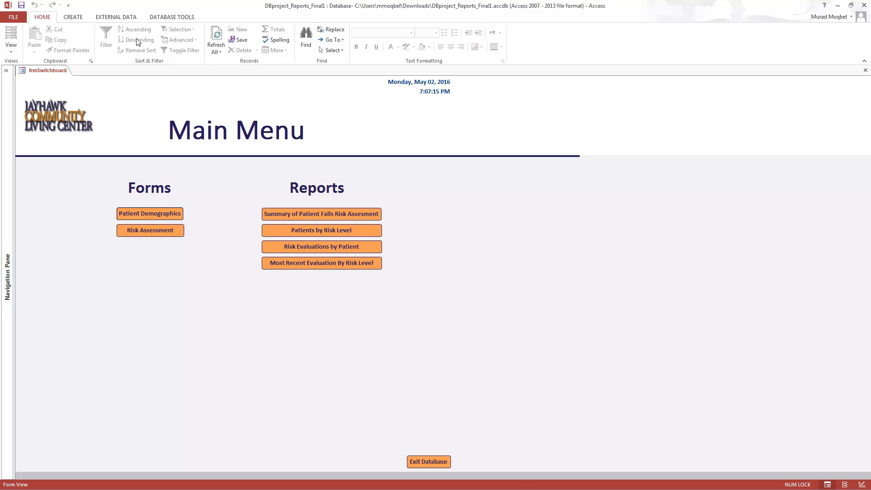
click(22, 6)
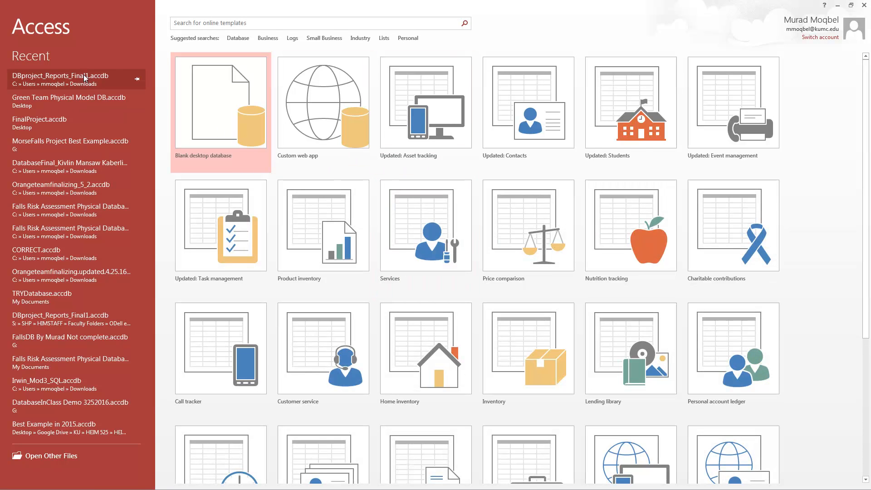
click(83, 75)
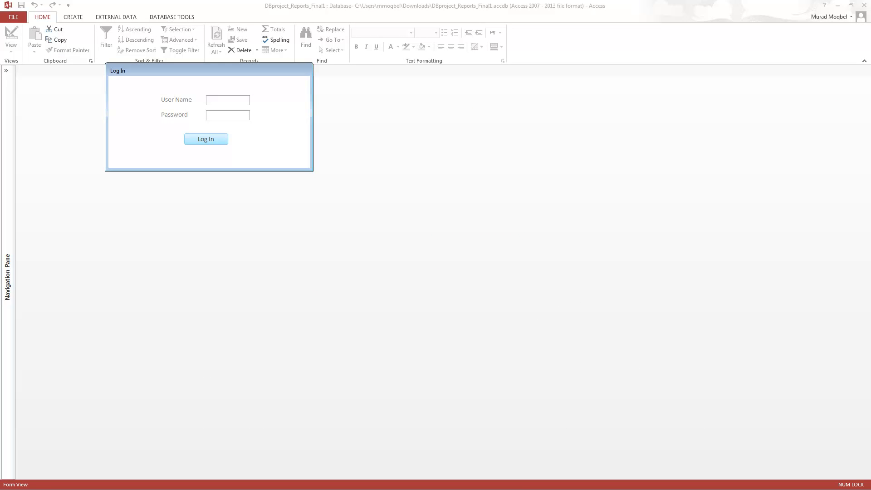
Step: Check the accepted credentials in the Word document, then log in to the Access form as user XXX with the matching password and acknowledge the welcome message
drag(0, 272, 504, 179)
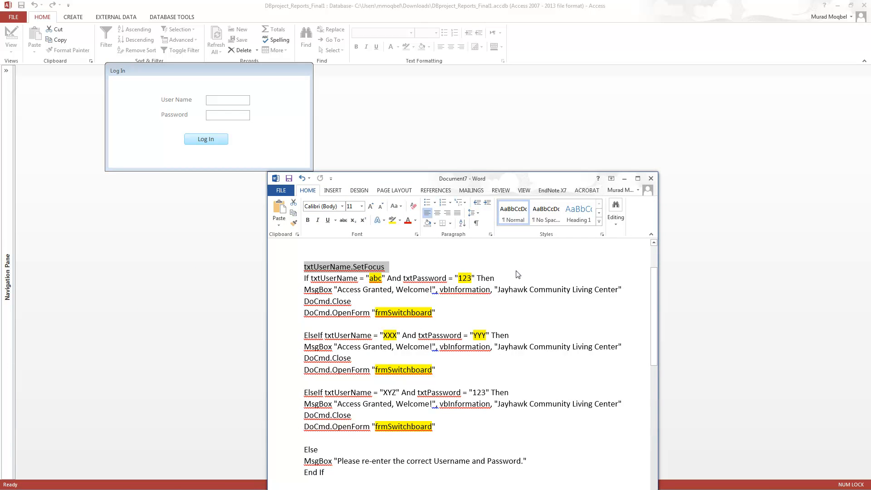
drag(527, 181, 0, 182)
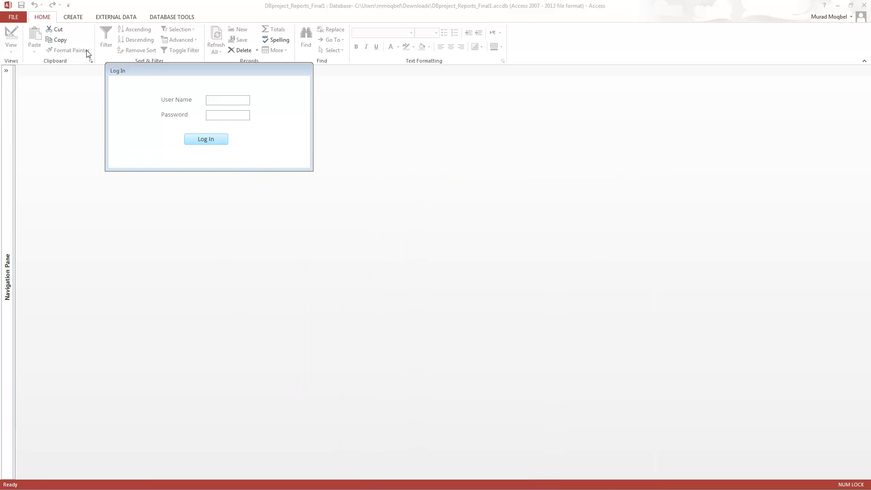
click(216, 102)
text(xxx)
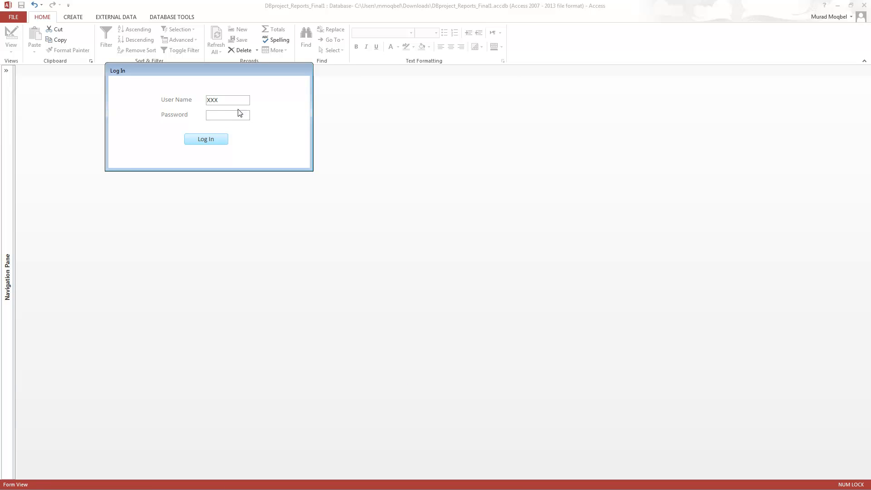
click(239, 112)
text(yy)
click(205, 138)
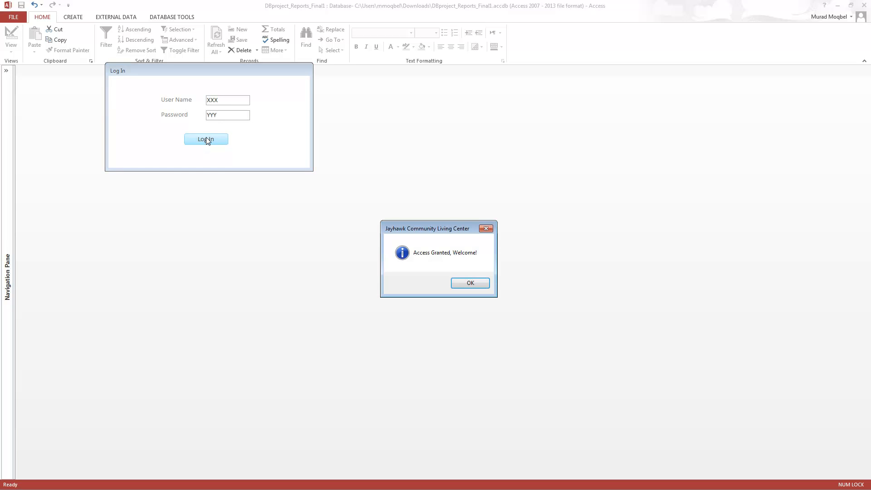
click(471, 282)
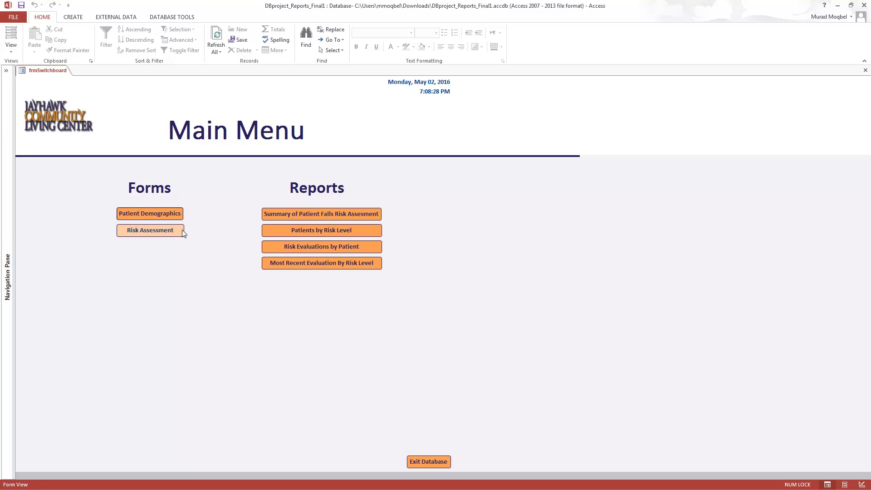